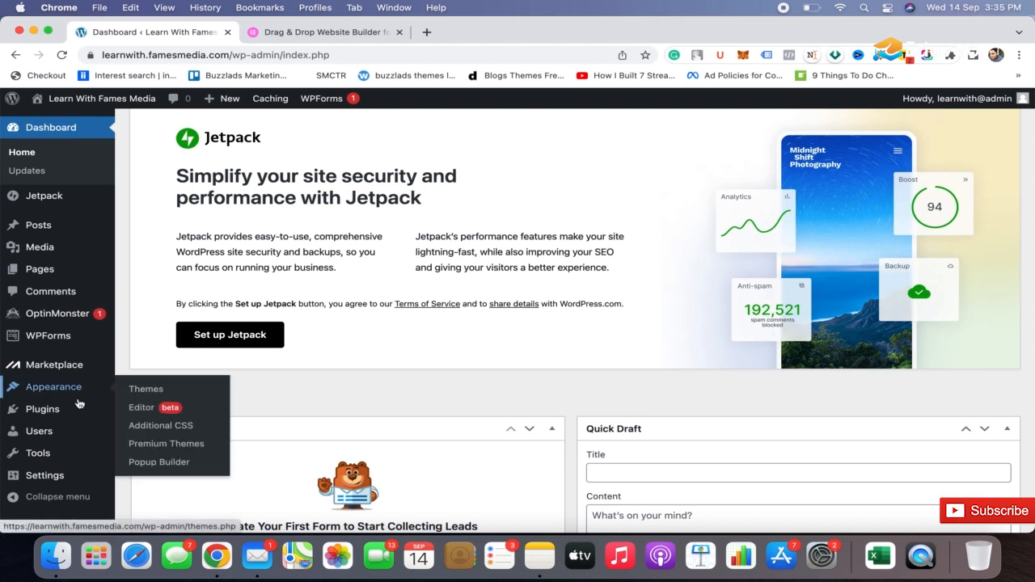
Step: Open the page for adding new plugins and browse the featured plugins
mouse_move(69, 412)
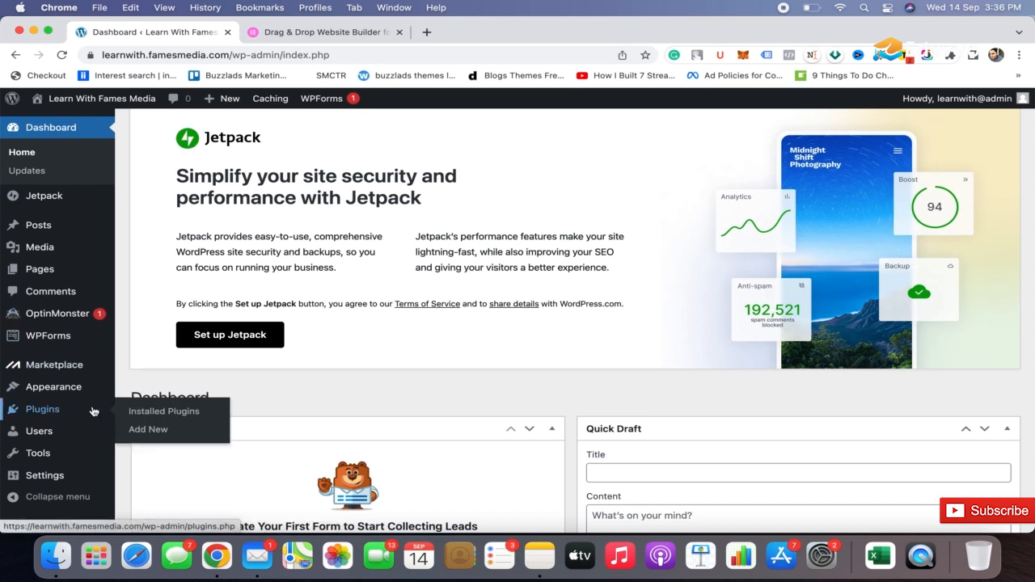
click(148, 430)
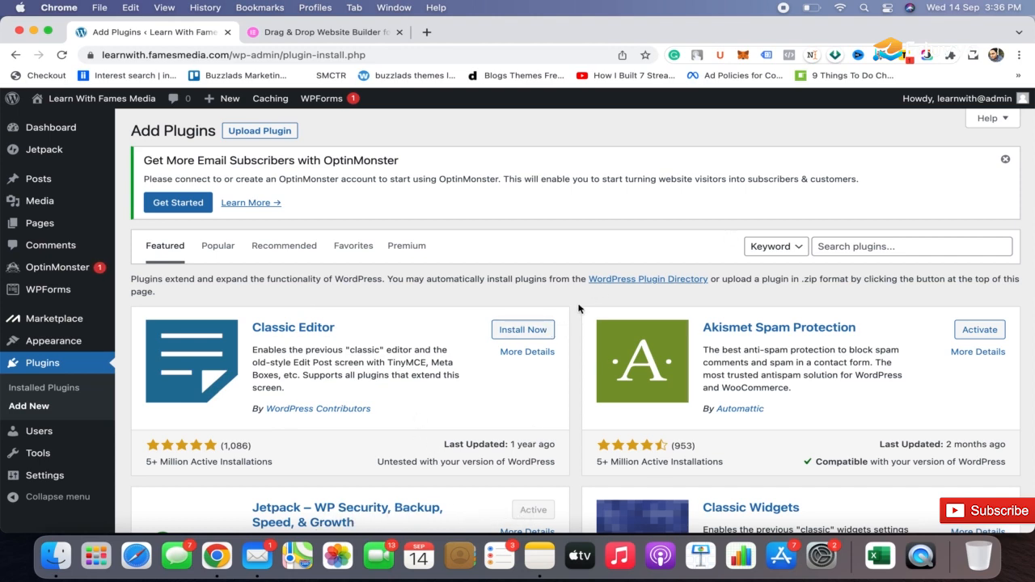
scroll(578, 308, down, 10)
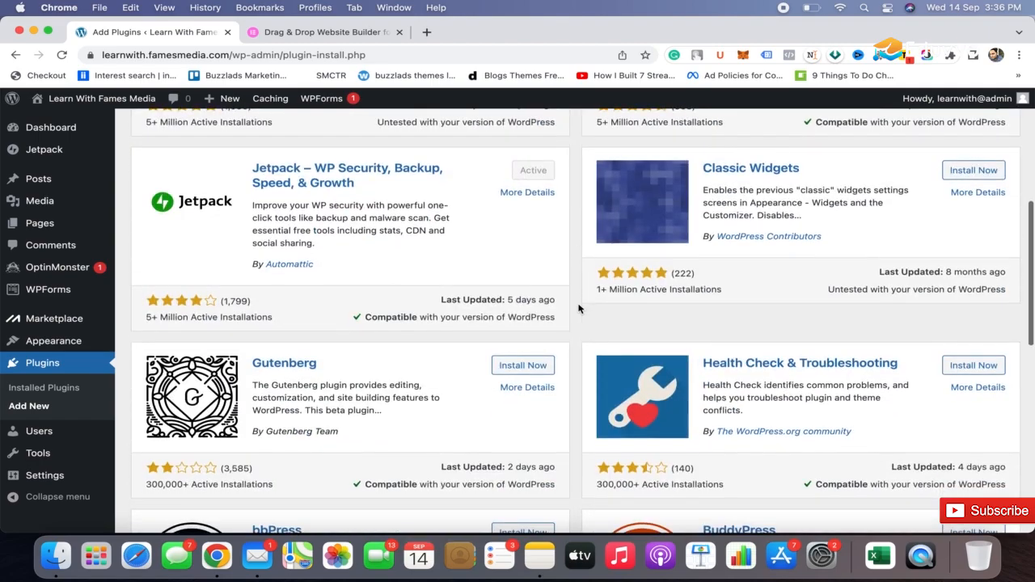
scroll(578, 308, down, 5)
scroll(578, 308, up, 4)
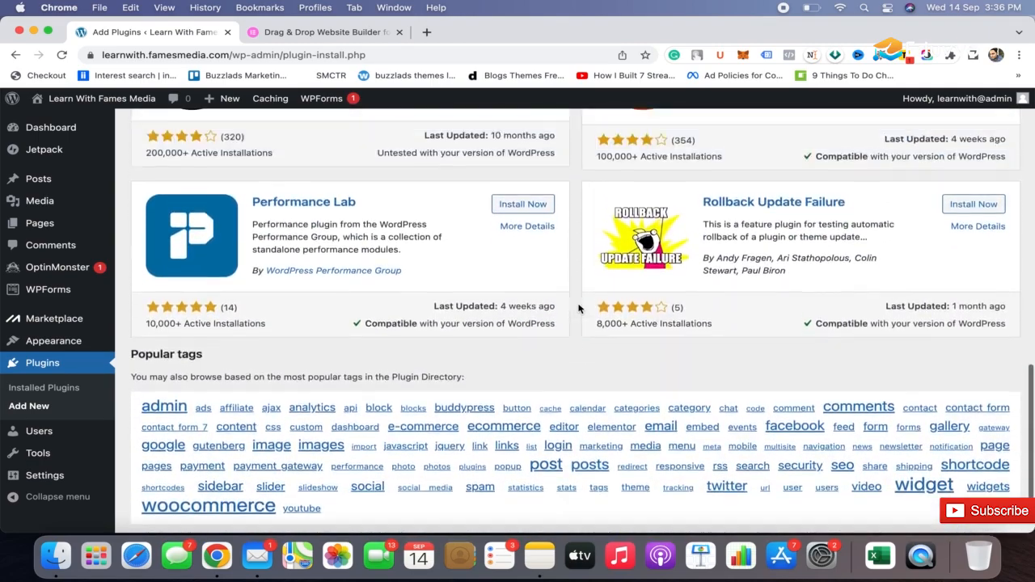
scroll(578, 308, up, 4)
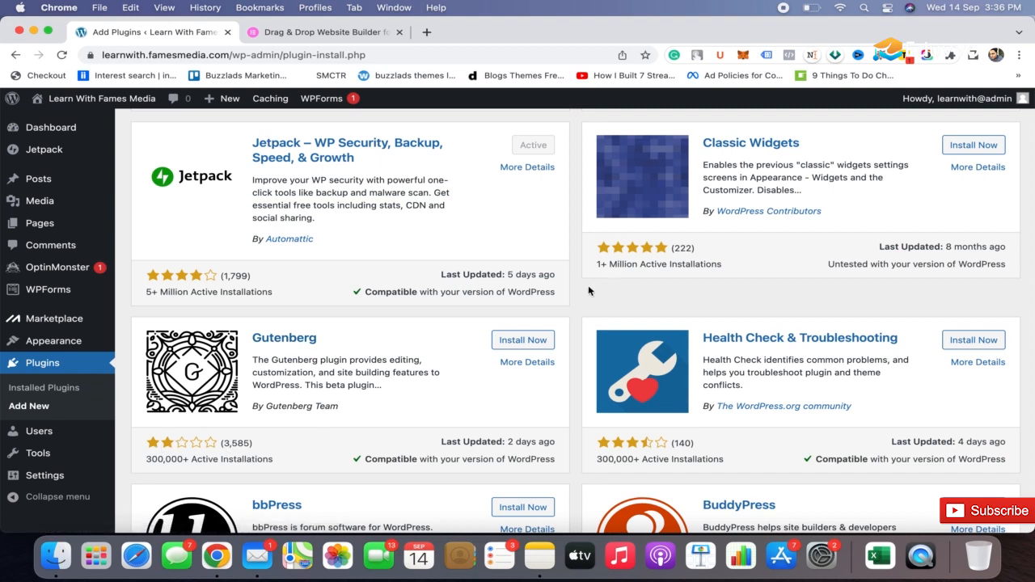
scroll(577, 300, up, 6)
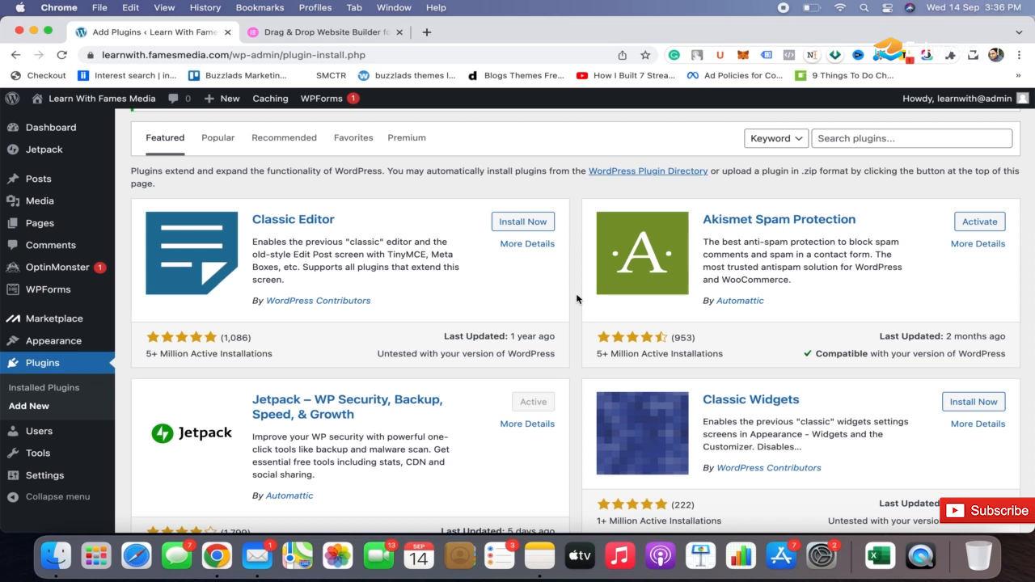
Step: Search the plugin directory for Elementor
click(908, 137)
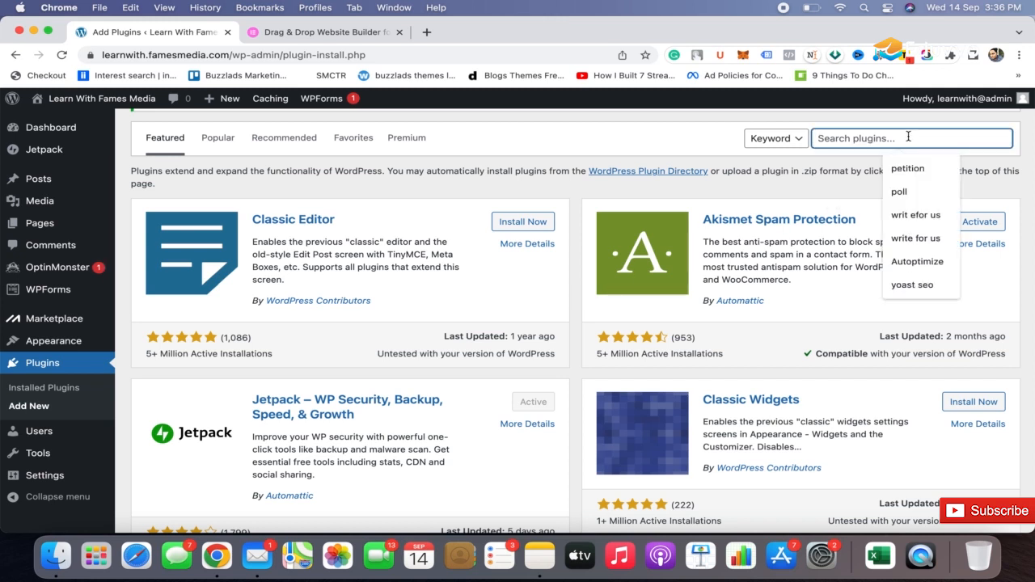
text(Elementor)
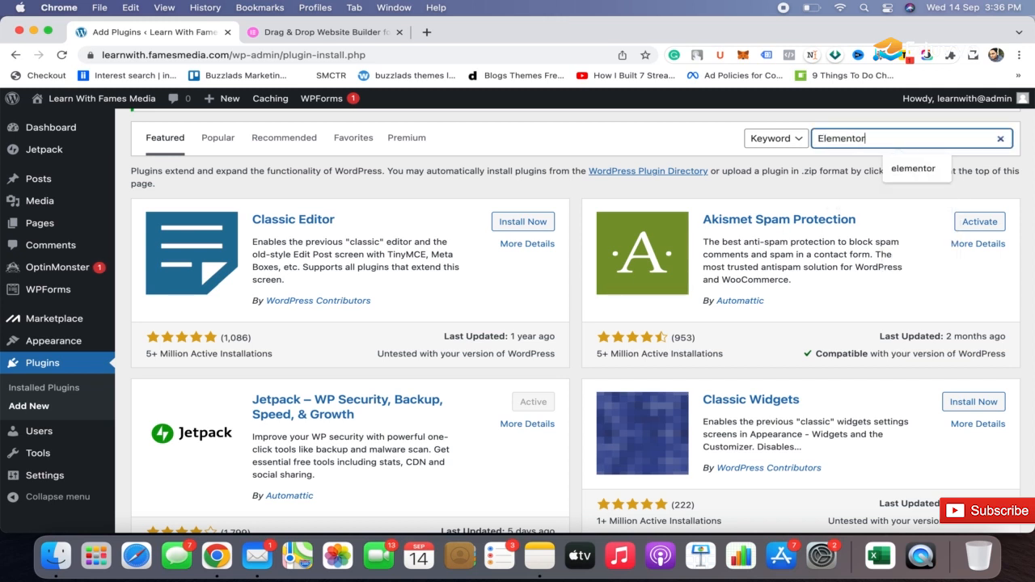
key(Return)
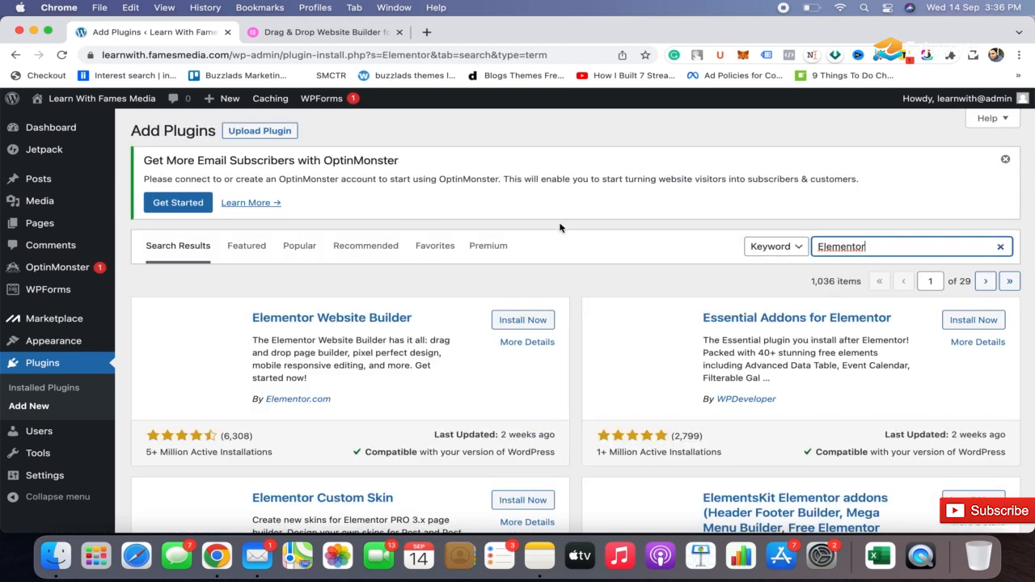
Step: Install and activate the Elementor Website Builder plugin, and exit its getting-started setup to return to the dashboard
scroll(560, 228, down, 2)
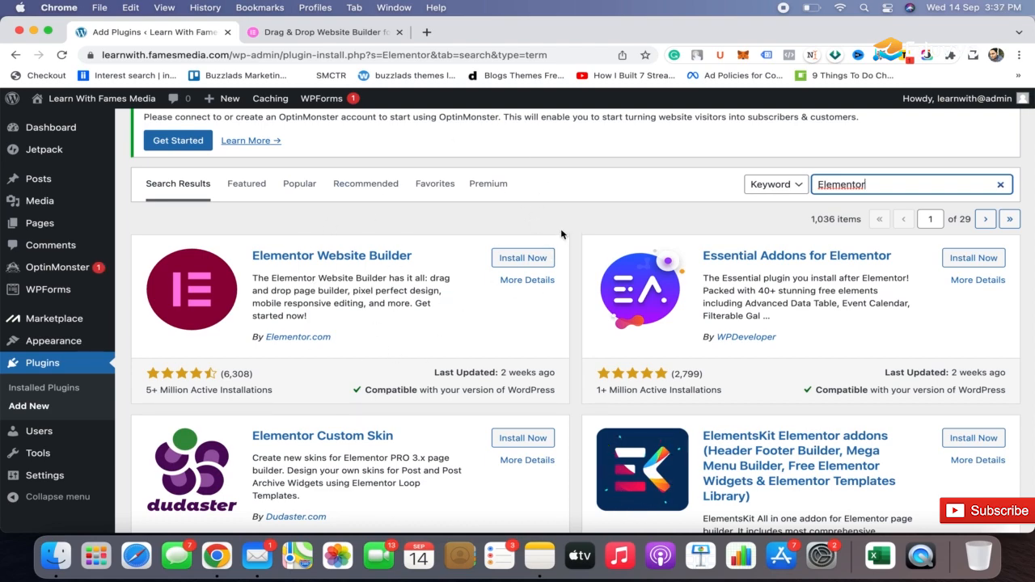
scroll(586, 240, down, 10)
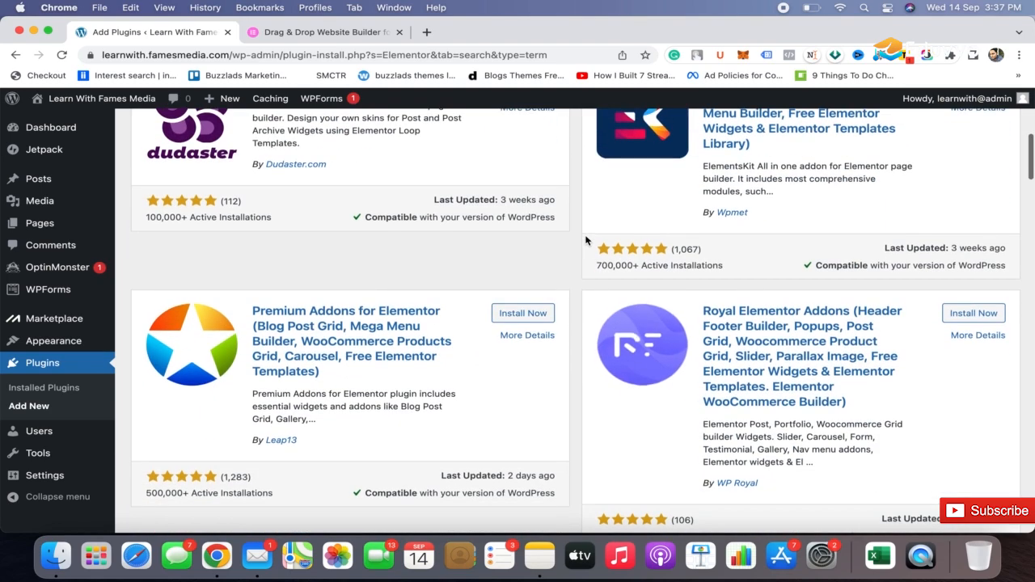
scroll(585, 240, down, 20)
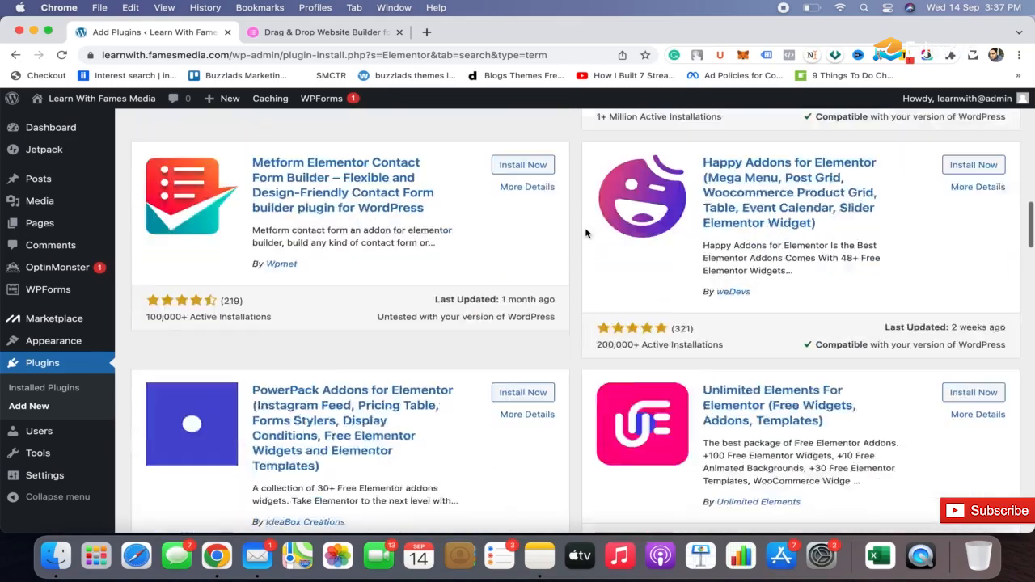
scroll(585, 232, down, 8)
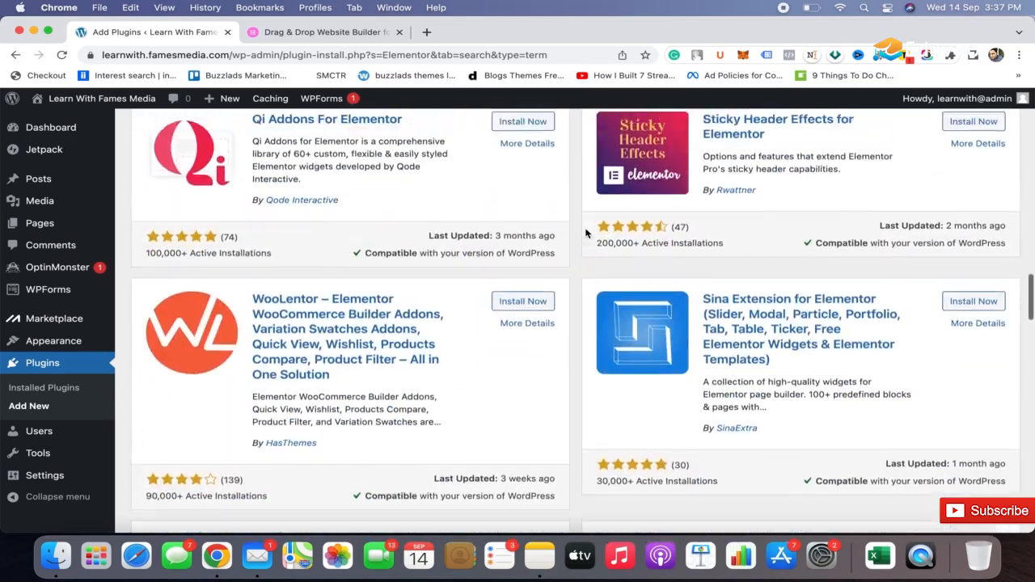
scroll(586, 233, up, 11)
scroll(585, 233, up, 12)
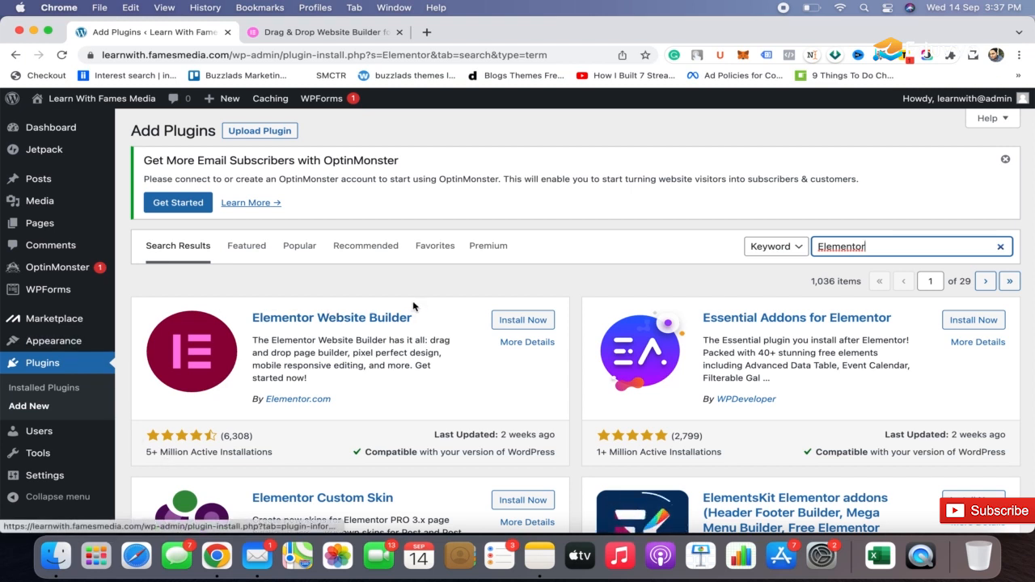
click(526, 322)
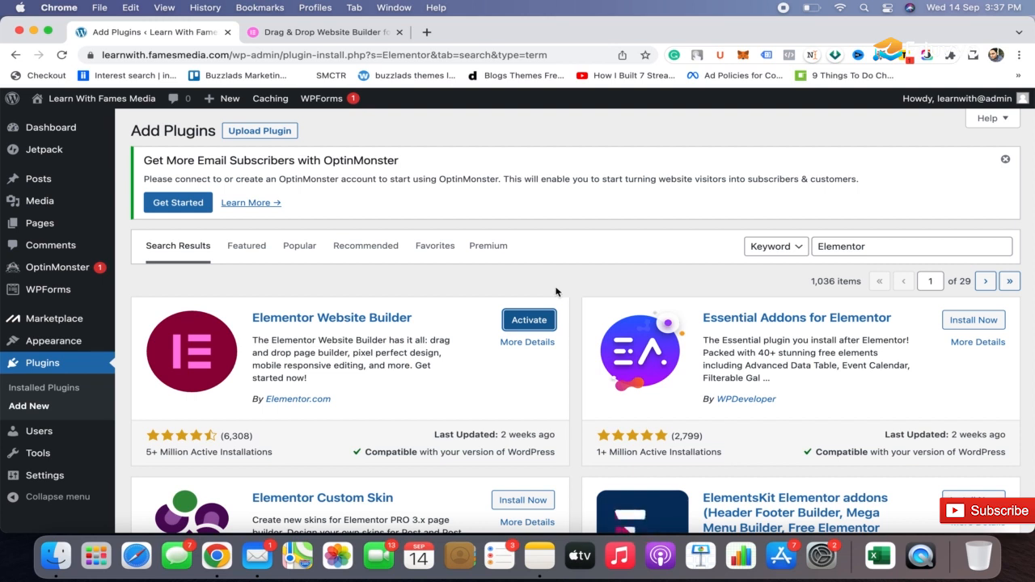
click(532, 323)
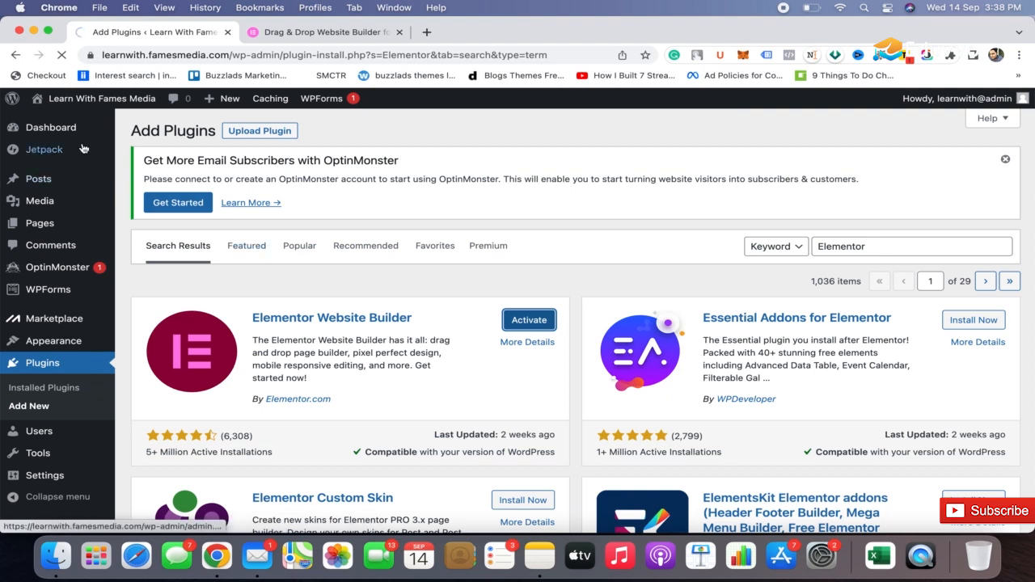
mouse_move(68, 336)
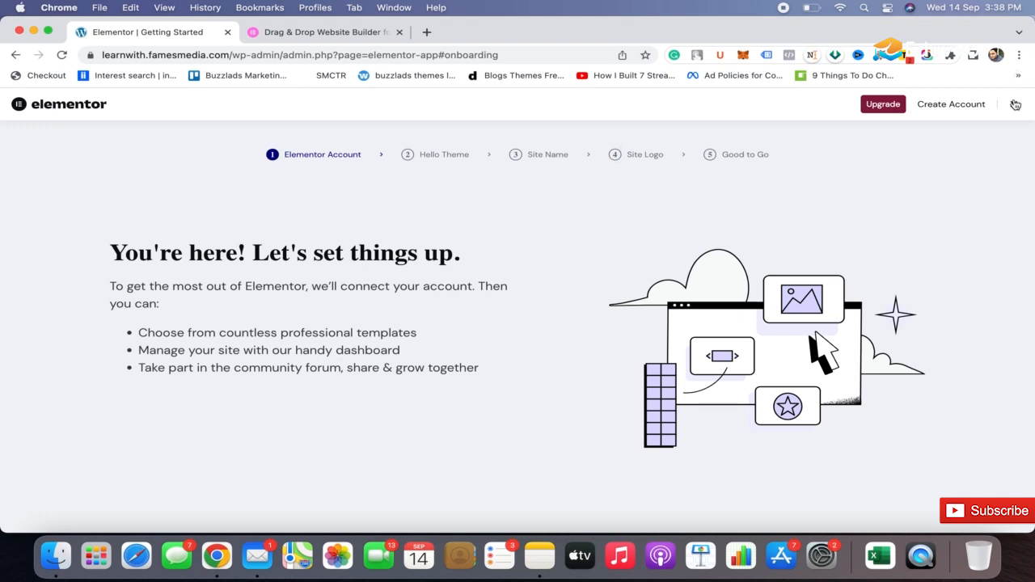
click(1014, 105)
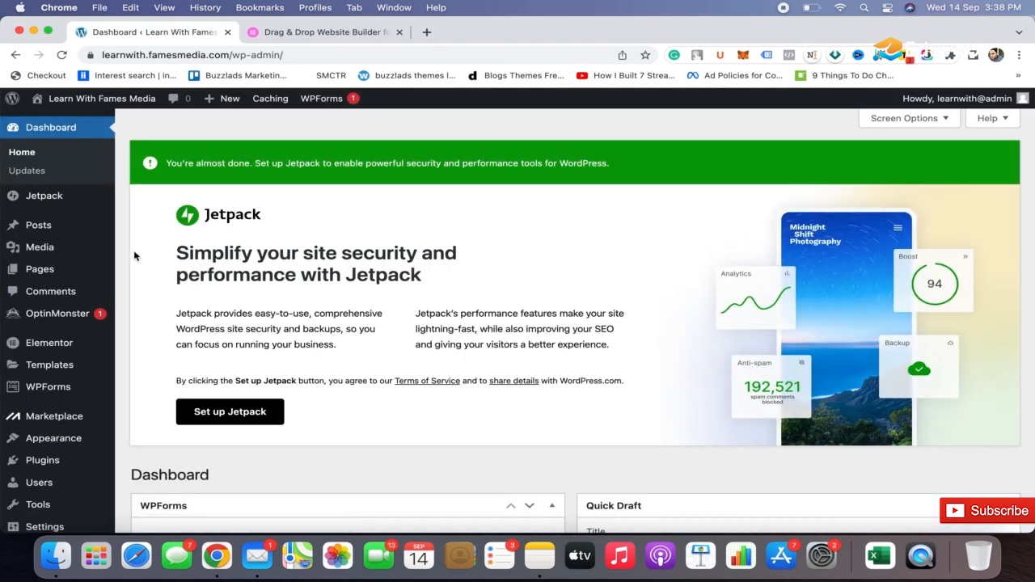
scroll(135, 252, down, 3)
scroll(133, 250, up, 3)
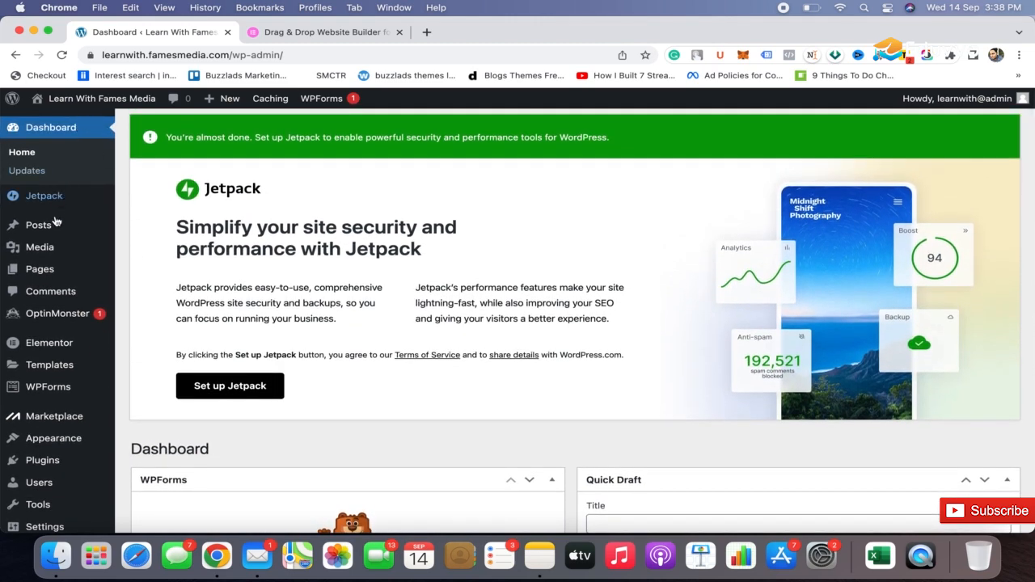
mouse_move(65, 352)
key(super+shift+5)
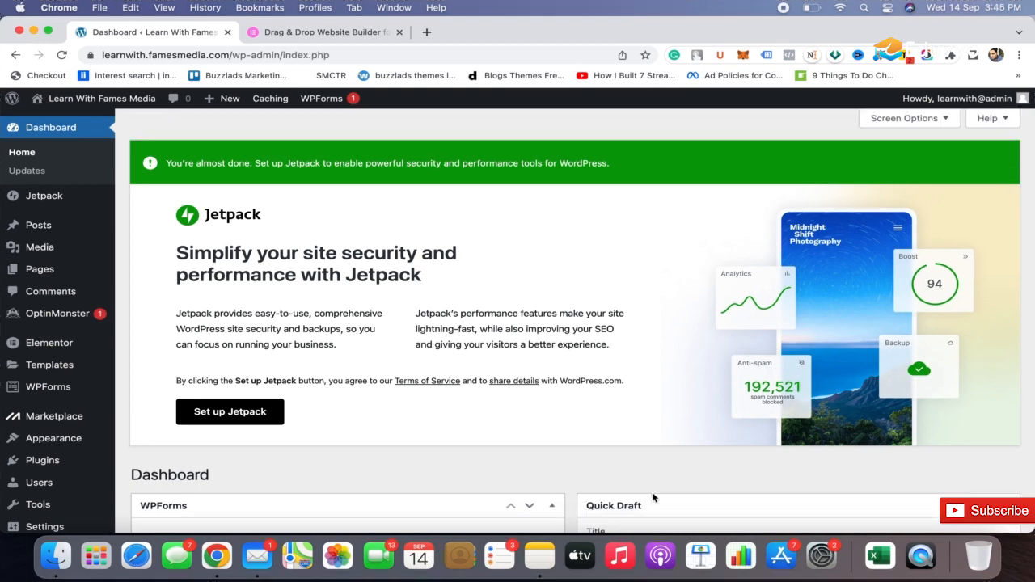
scroll(652, 492, down, 3)
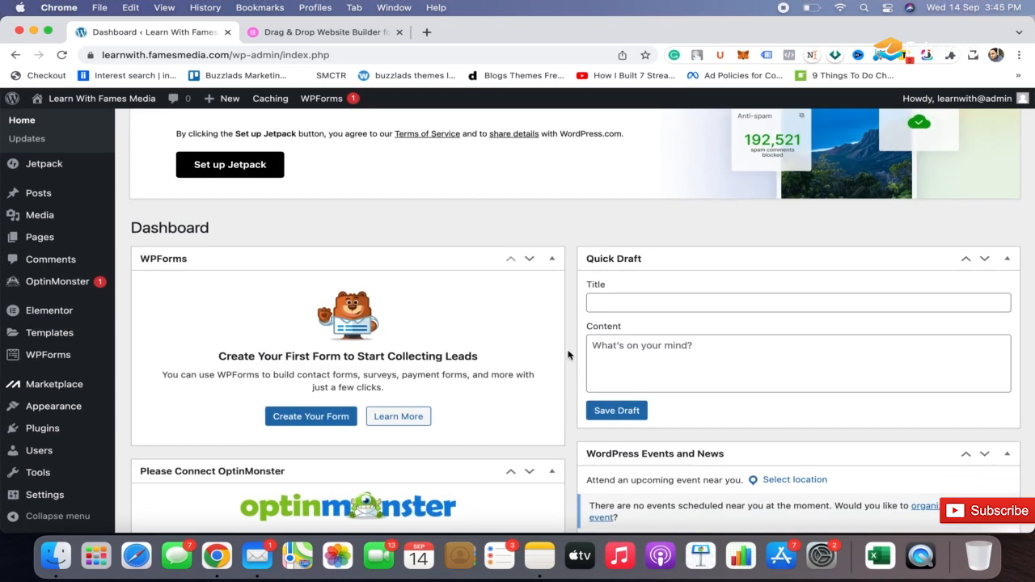
scroll(567, 355, up, 3)
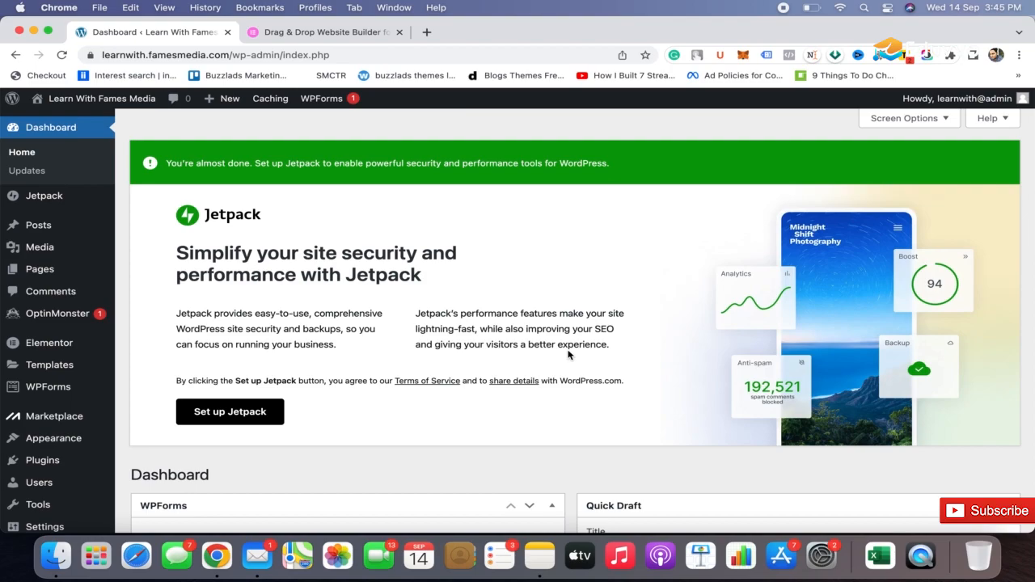
scroll(567, 354, down, 5)
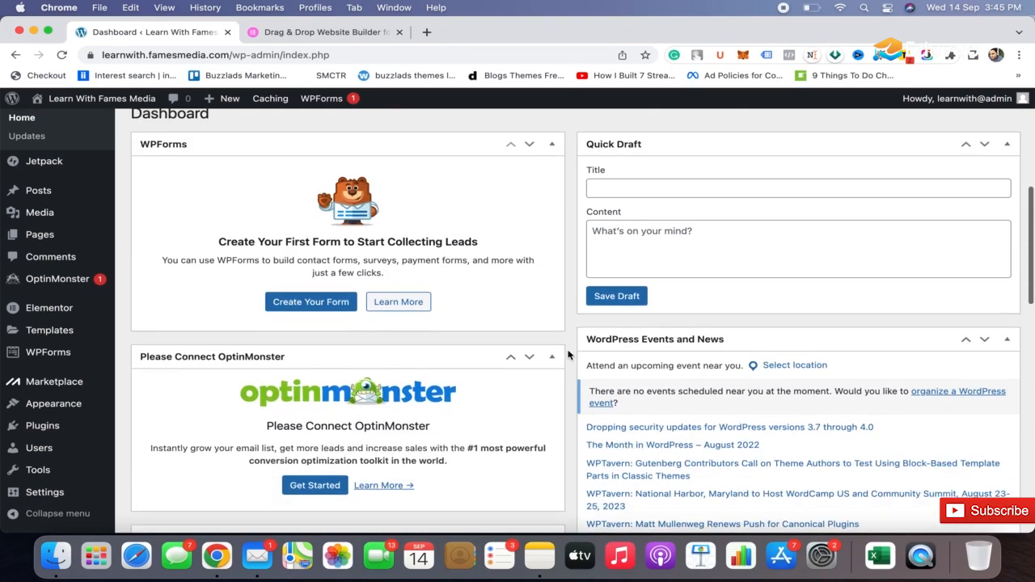
scroll(567, 354, down, 6)
scroll(567, 354, up, 11)
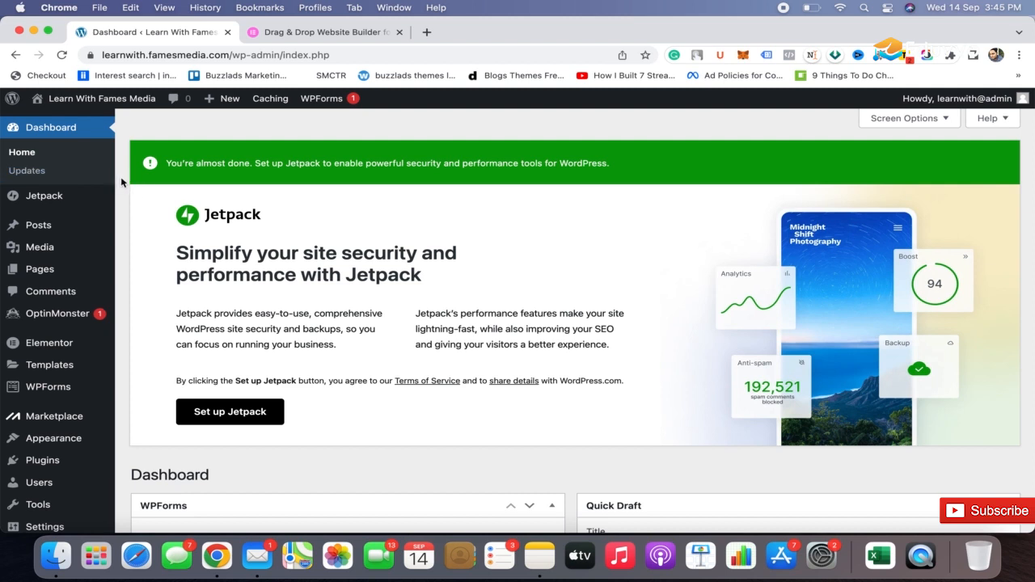
Step: Open the installed themes and go to the page for adding a new theme
mouse_move(77, 440)
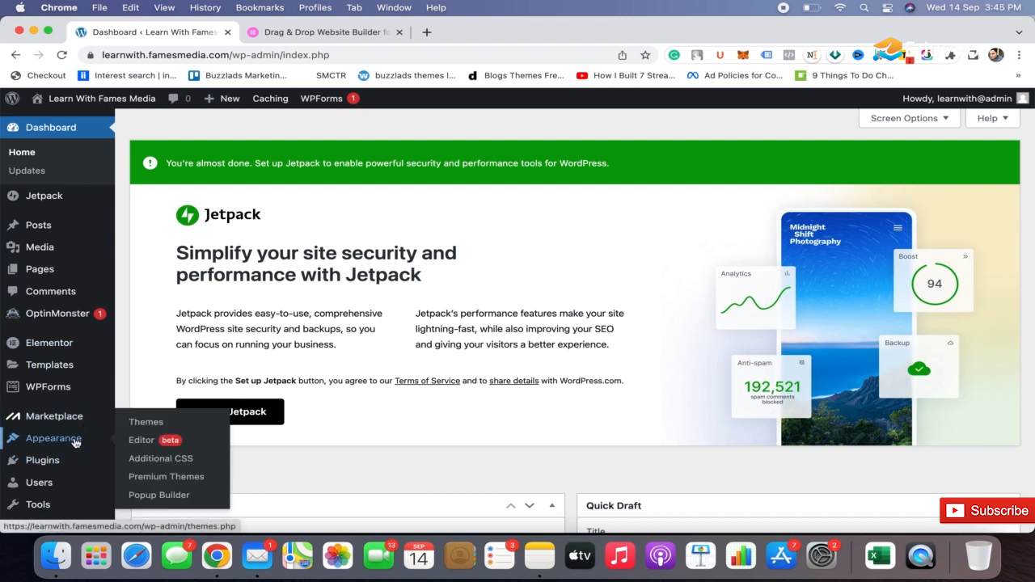
click(165, 426)
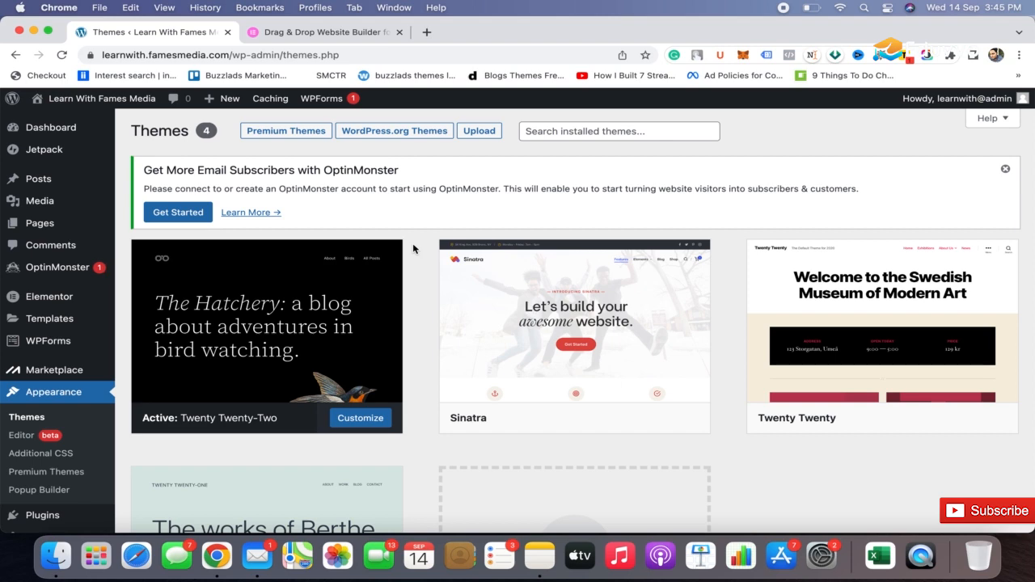
scroll(412, 244, down, 2)
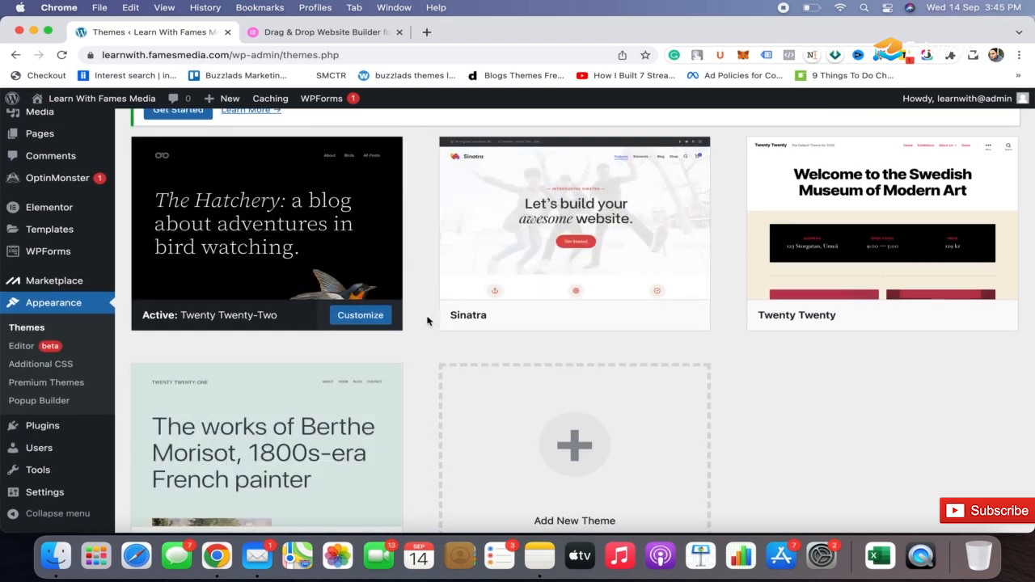
scroll(427, 321, up, 1)
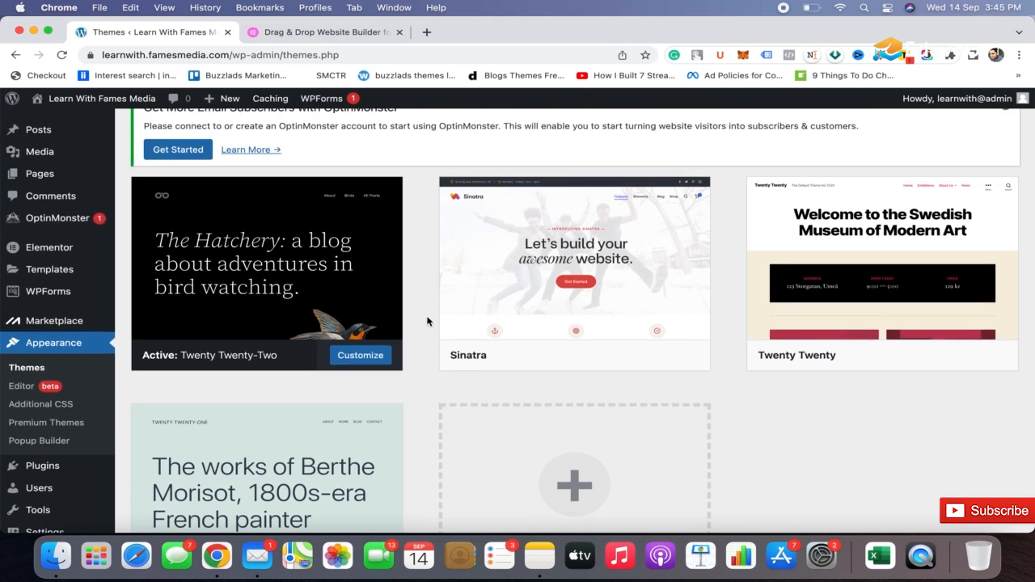
scroll(623, 275, down, 2)
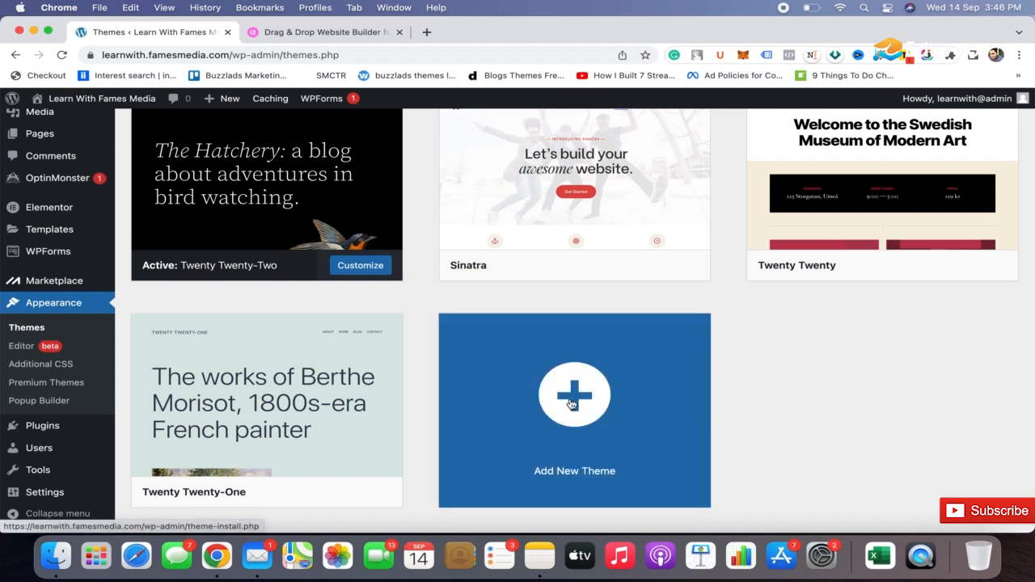
click(576, 400)
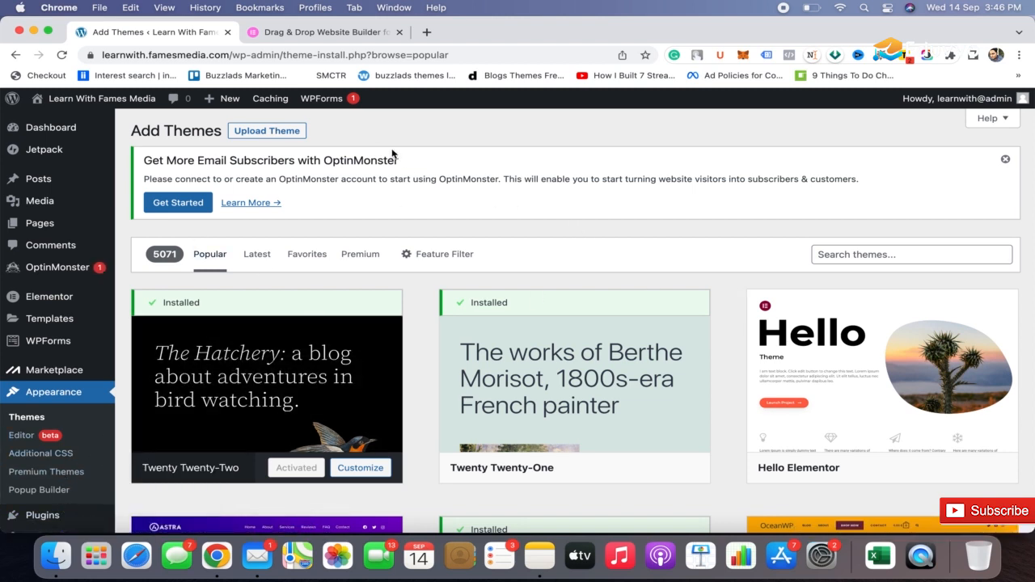
Step: Browse the popular themes in the theme directory, looking over the available designs down to Botiga and back up to Astra
scroll(571, 259, down, 5)
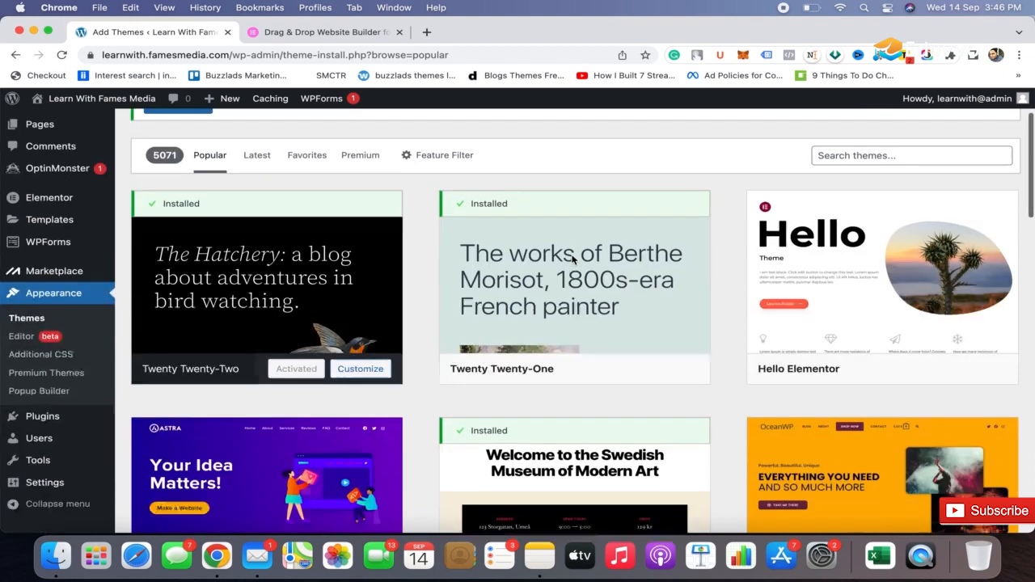
scroll(571, 258, up, 3)
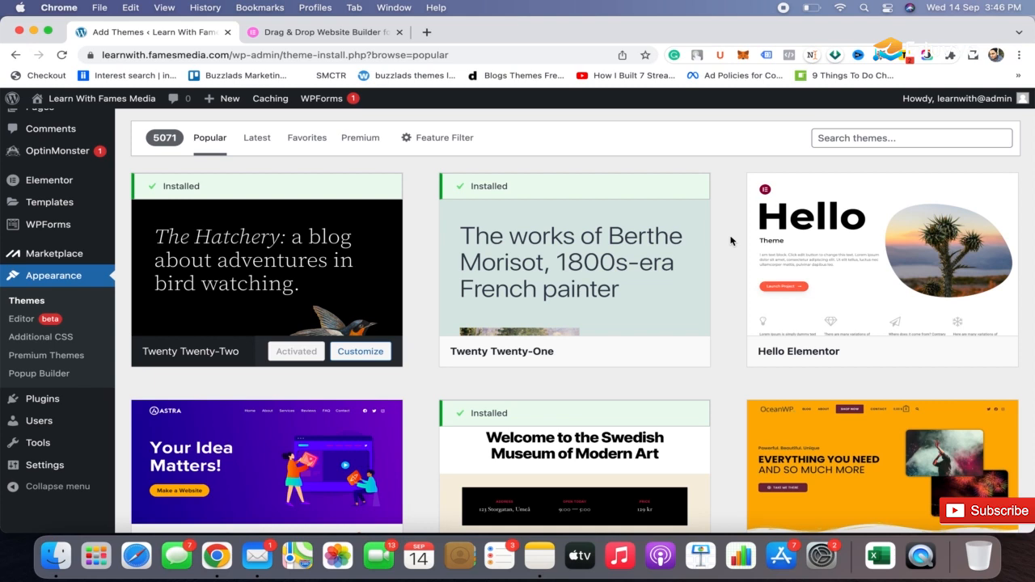
scroll(730, 241, down, 5)
scroll(730, 237, up, 1)
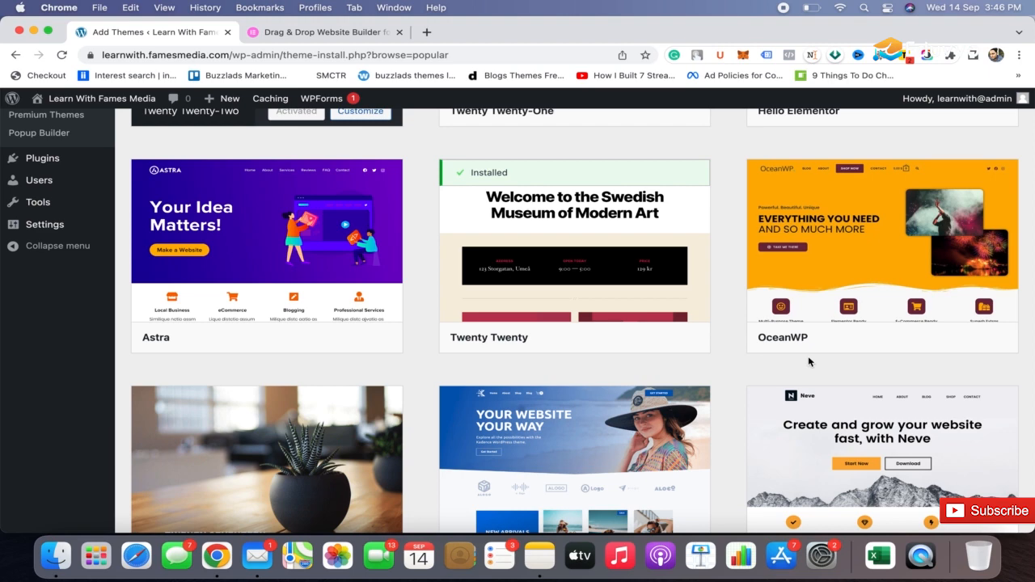
scroll(808, 361, down, 3)
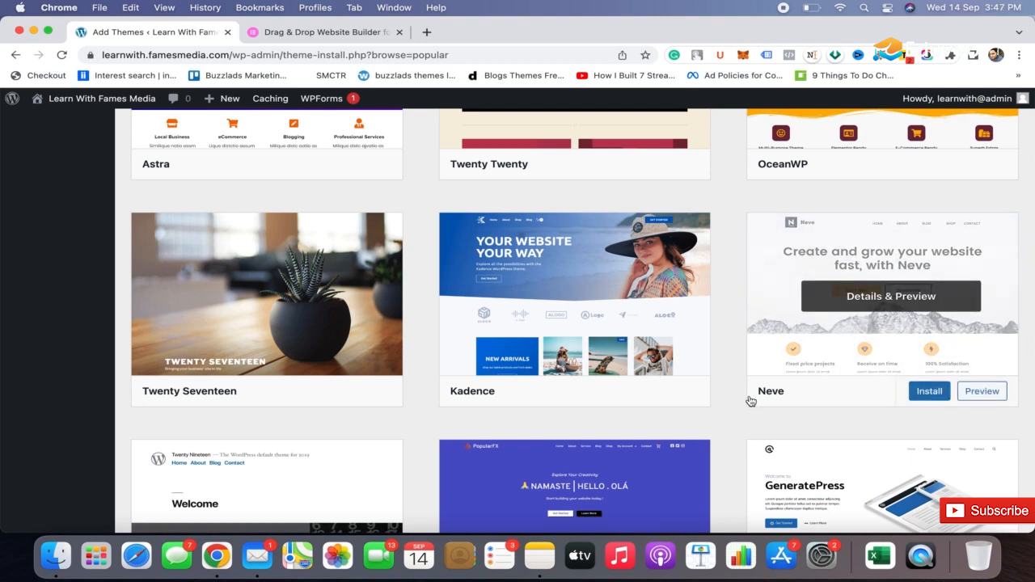
scroll(751, 400, down, 4)
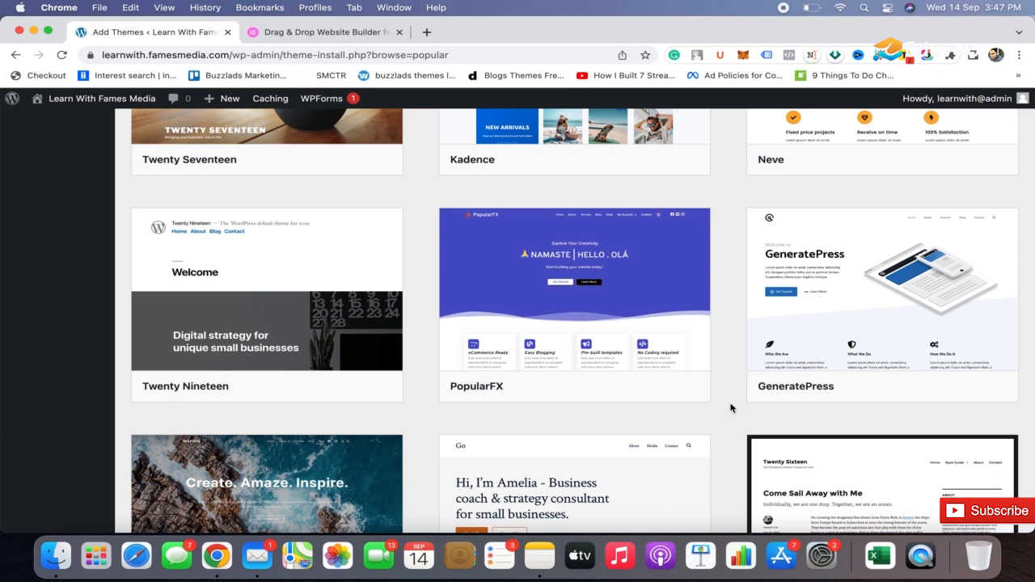
scroll(737, 414, down, 8)
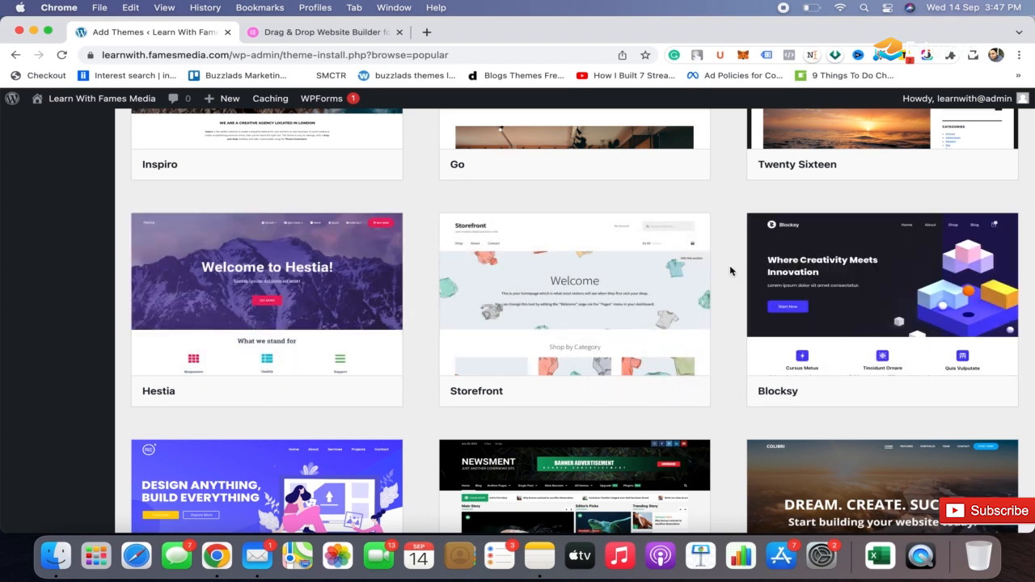
scroll(730, 271, down, 5)
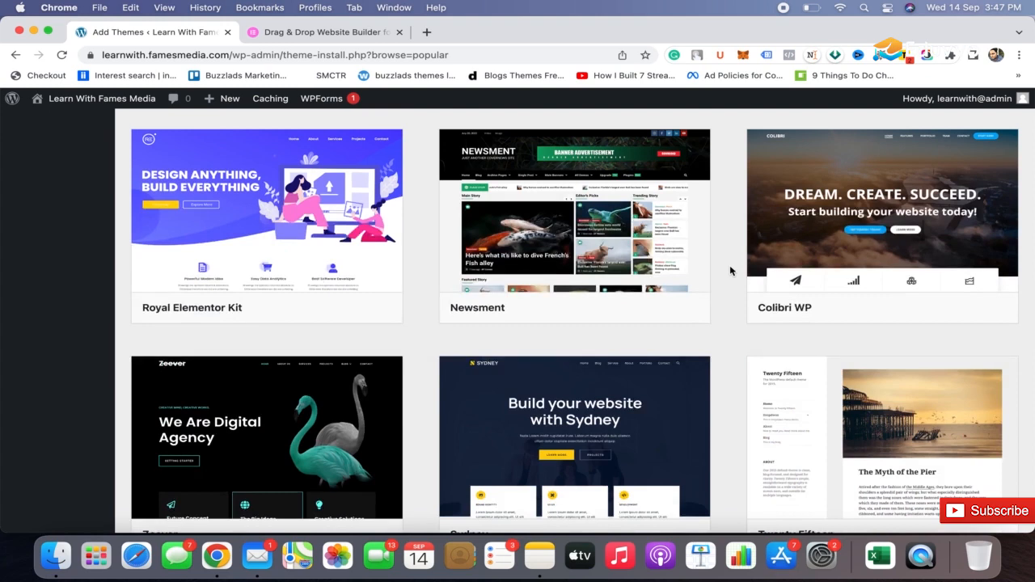
scroll(730, 271, down, 4)
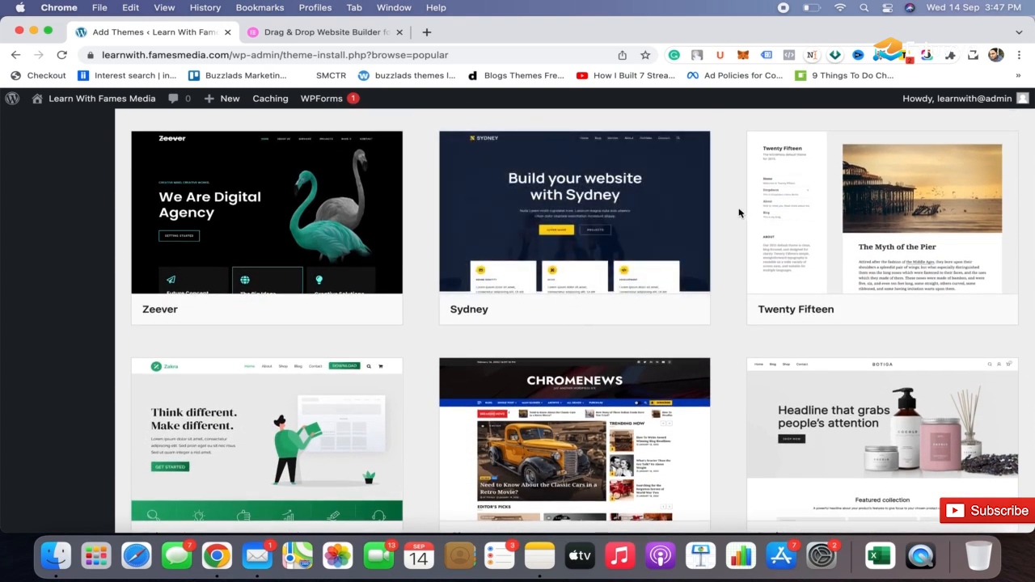
scroll(739, 213, down, 3)
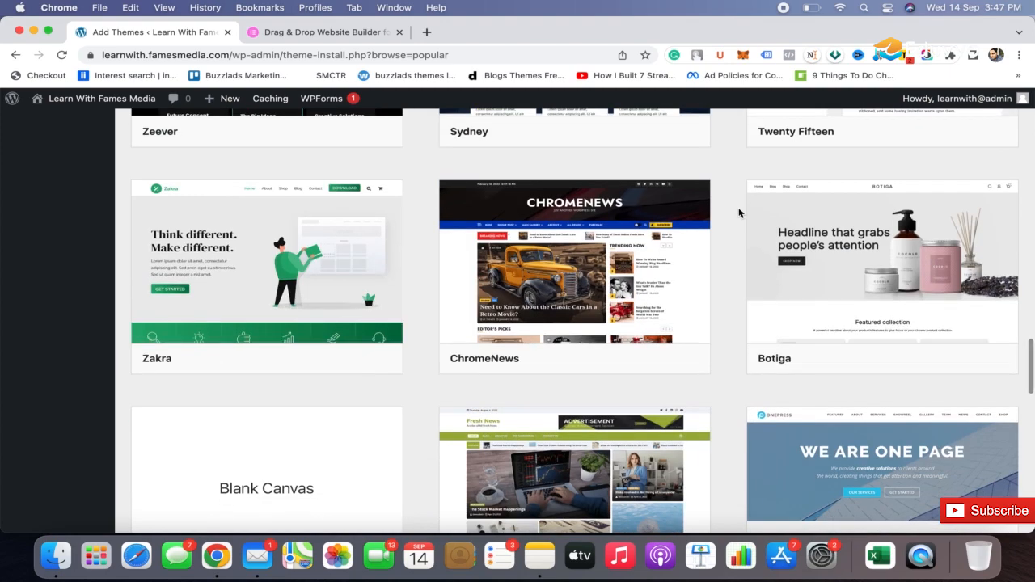
scroll(738, 212, up, 2)
scroll(738, 213, up, 10)
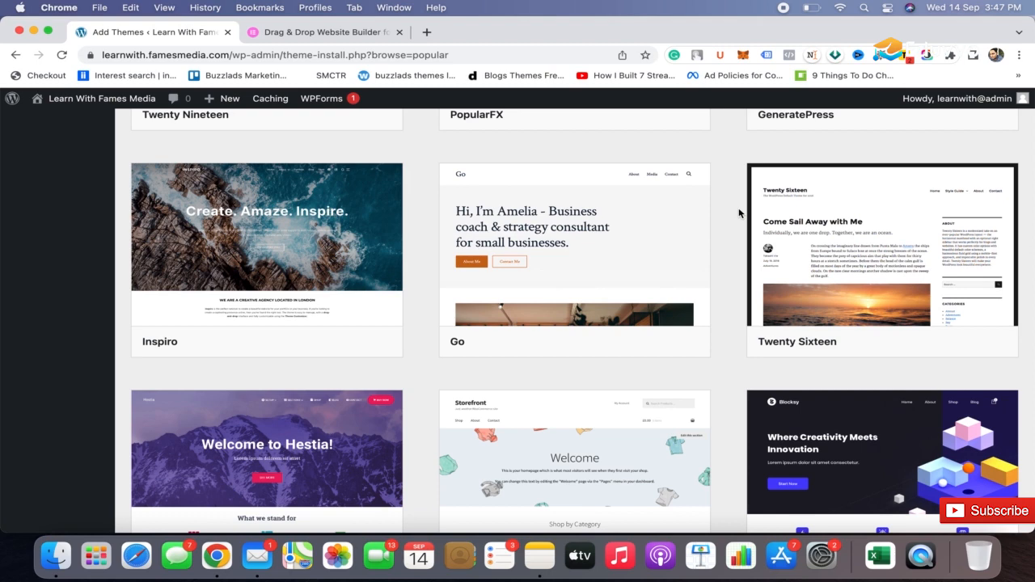
scroll(738, 213, up, 5)
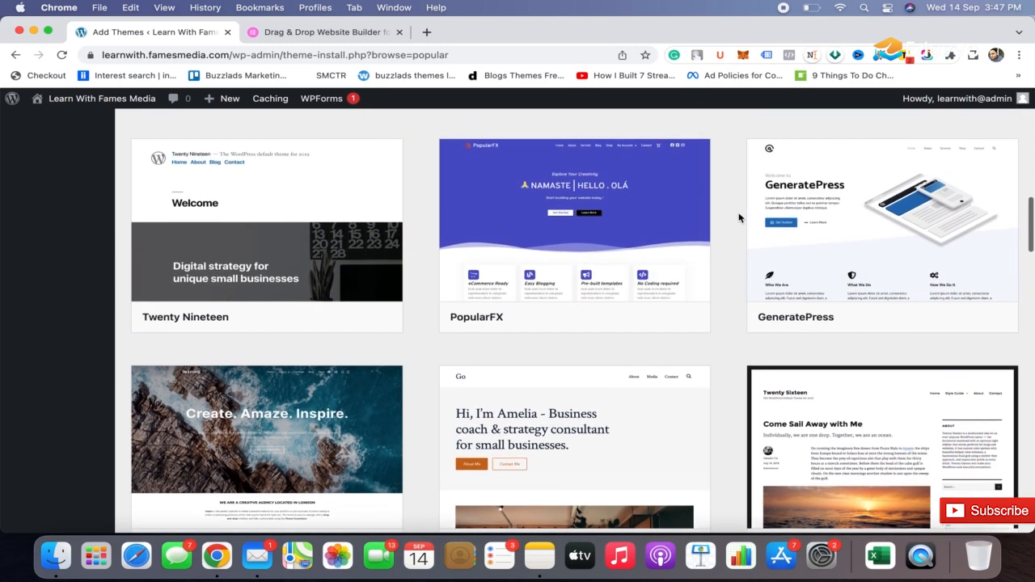
scroll(738, 219, up, 5)
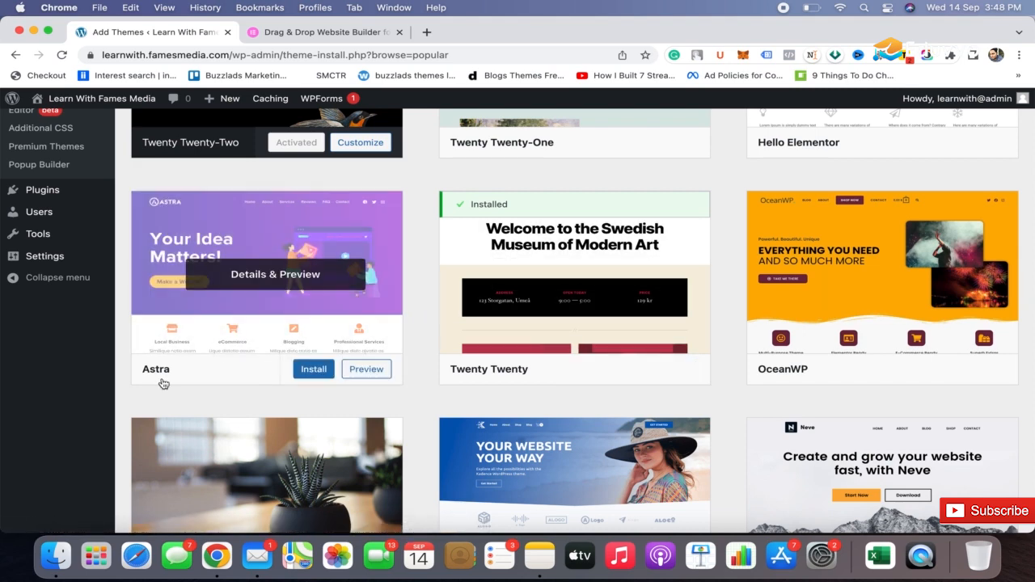
Step: Preview the Astra theme, look through its demo page and description, and close the preview
click(206, 372)
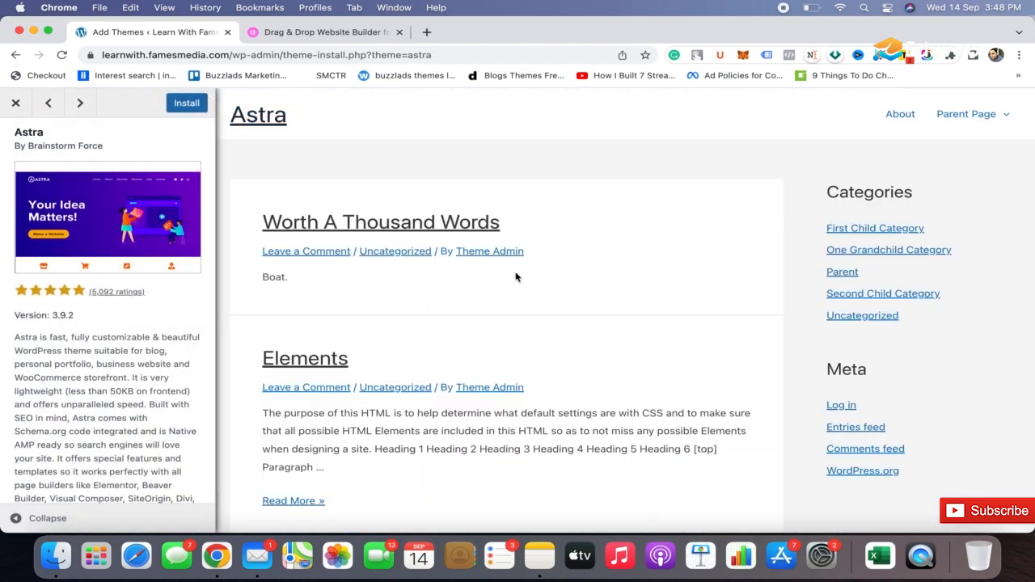
scroll(493, 258, down, 10)
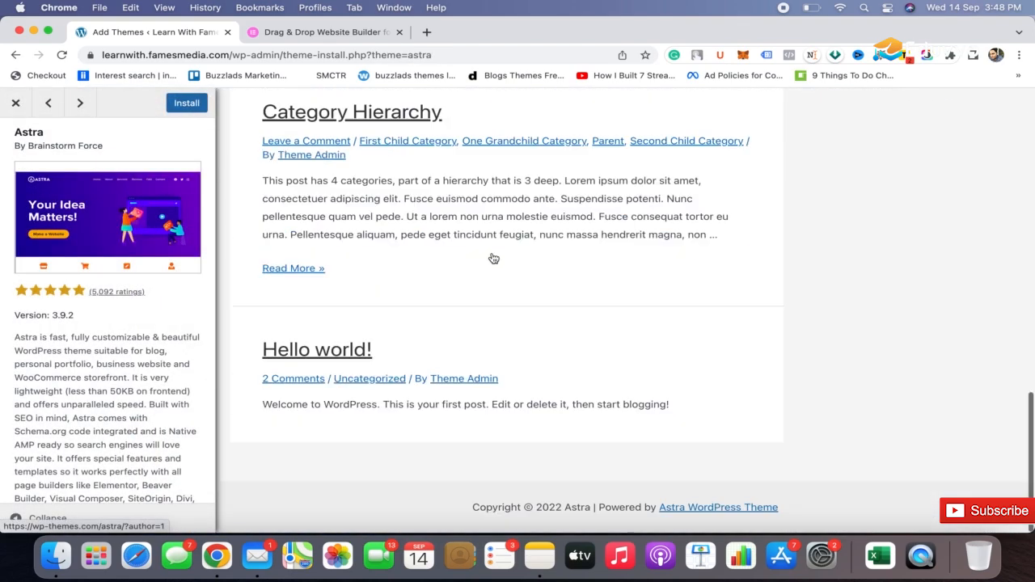
scroll(493, 258, up, 10)
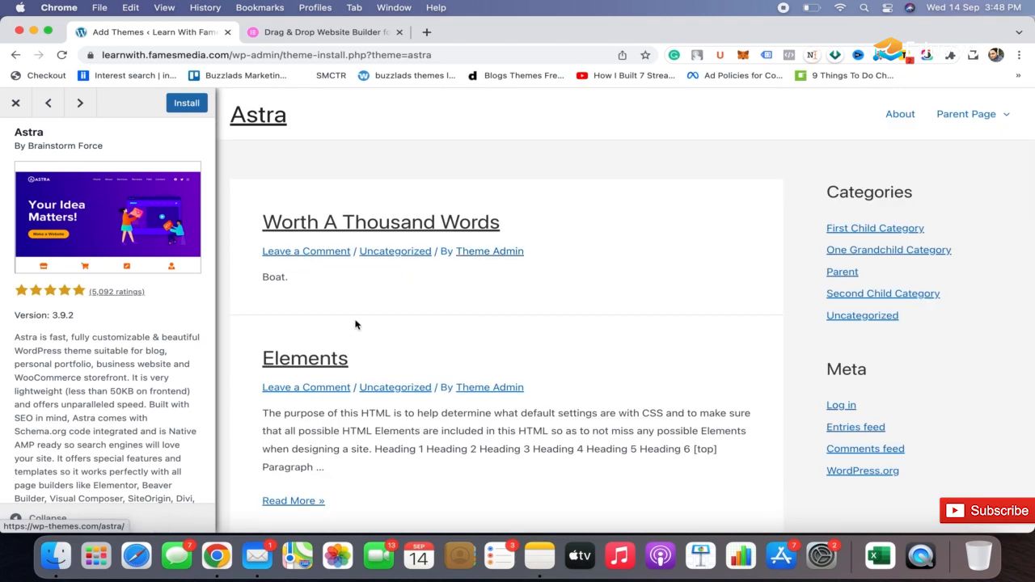
scroll(69, 420, down, 3)
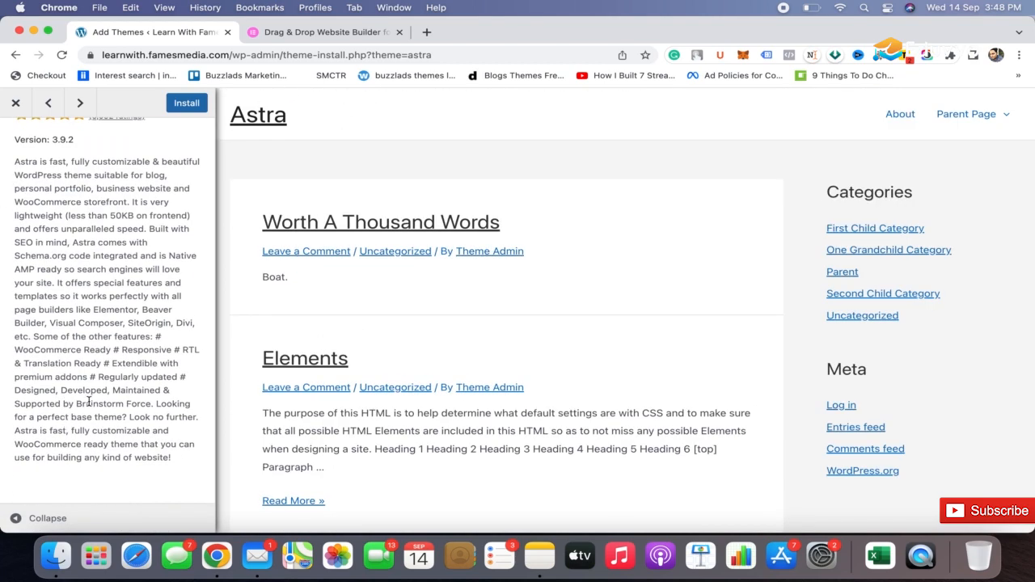
scroll(89, 401, up, 3)
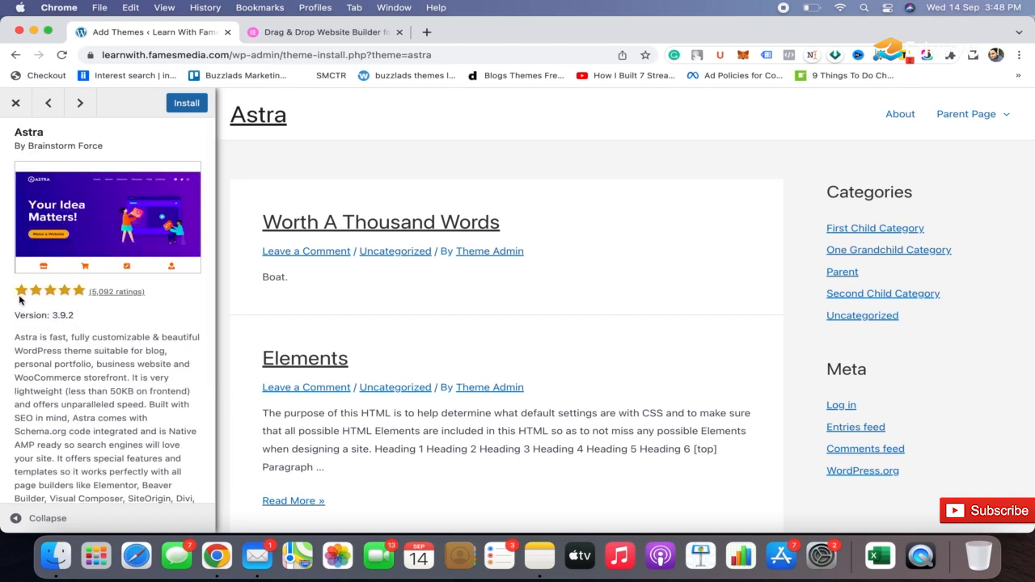
click(17, 103)
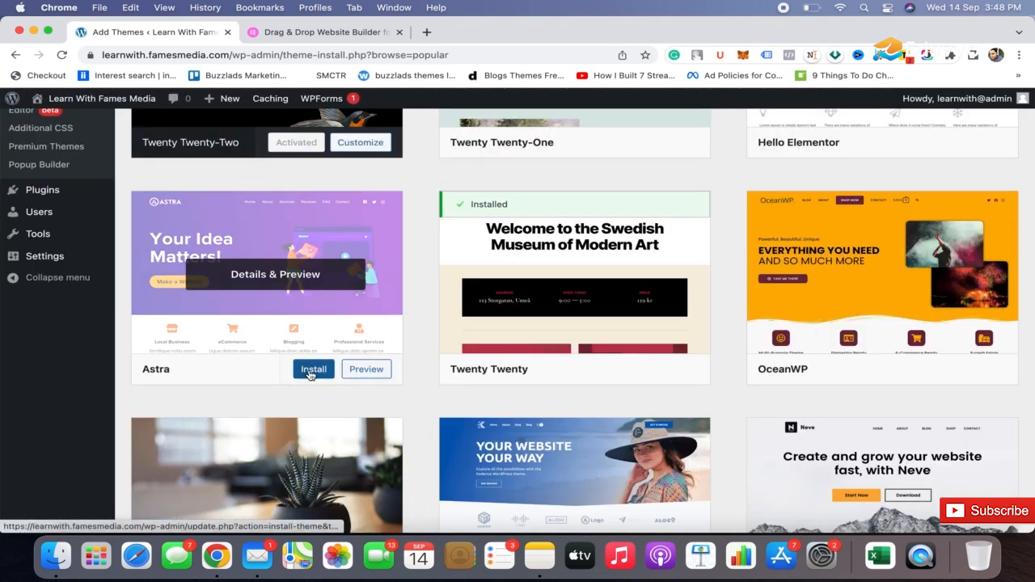
Step: Install the Astra theme and activate it on the site
click(310, 372)
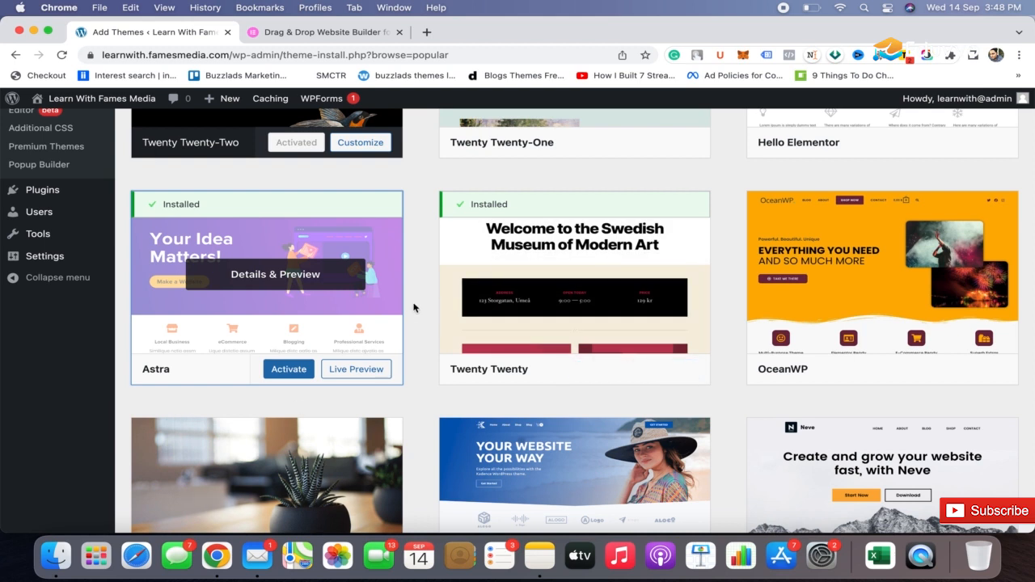
click(283, 371)
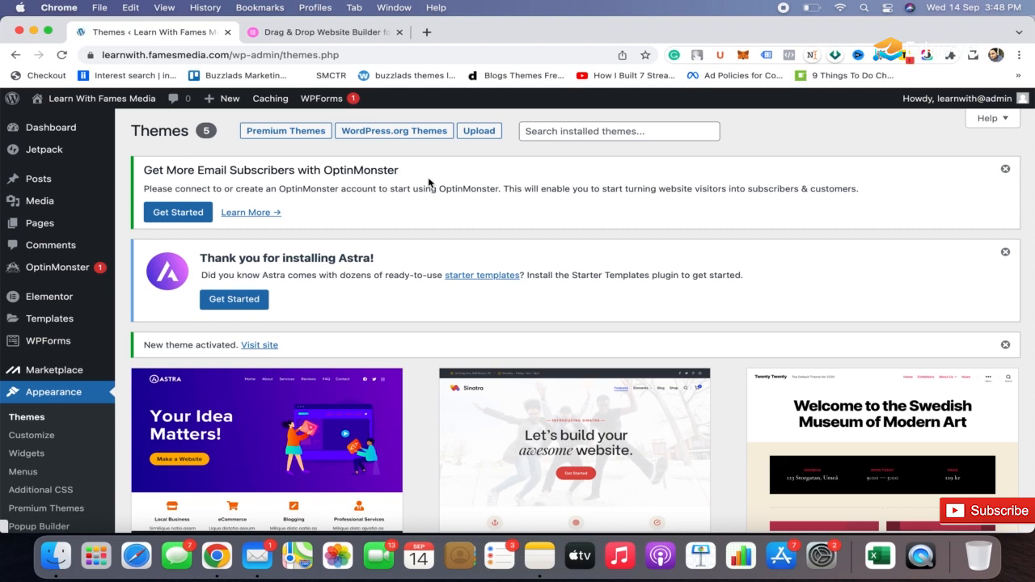
Step: Delete the Twenty Twenty-Two theme from the installed themes and confirm the deletion
scroll(429, 182, down, 4)
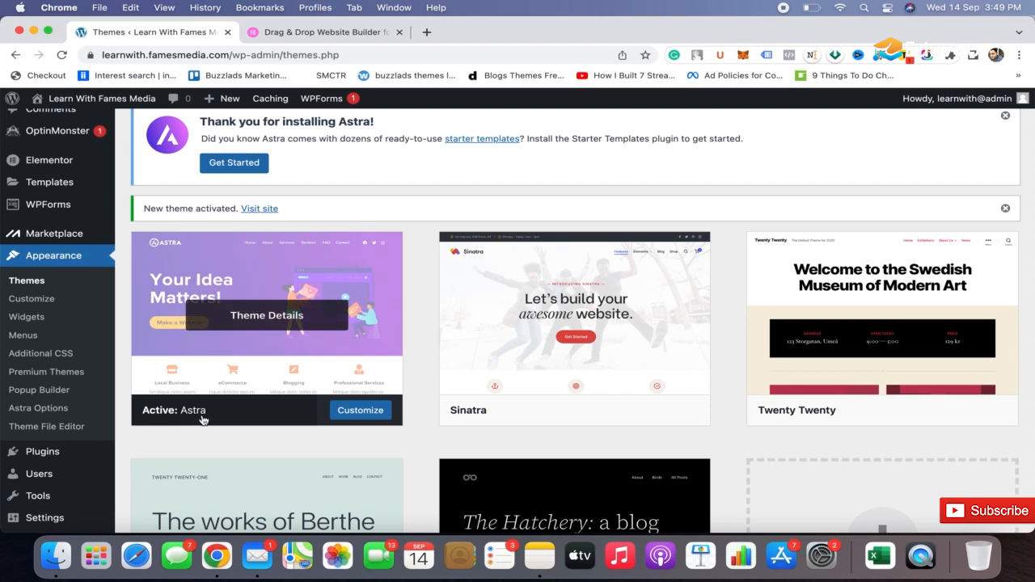
scroll(420, 303, down, 3)
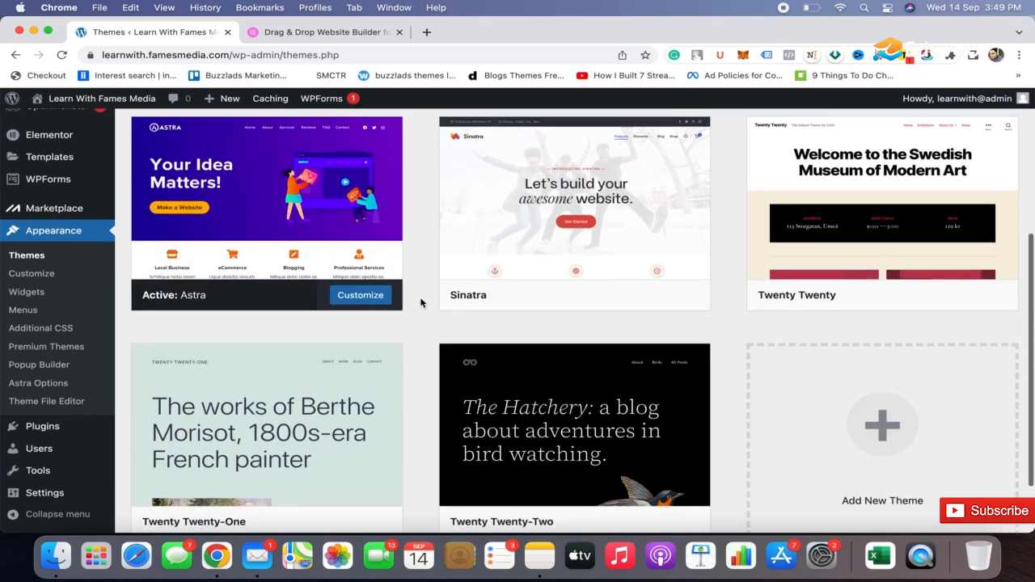
scroll(420, 301, down, 2)
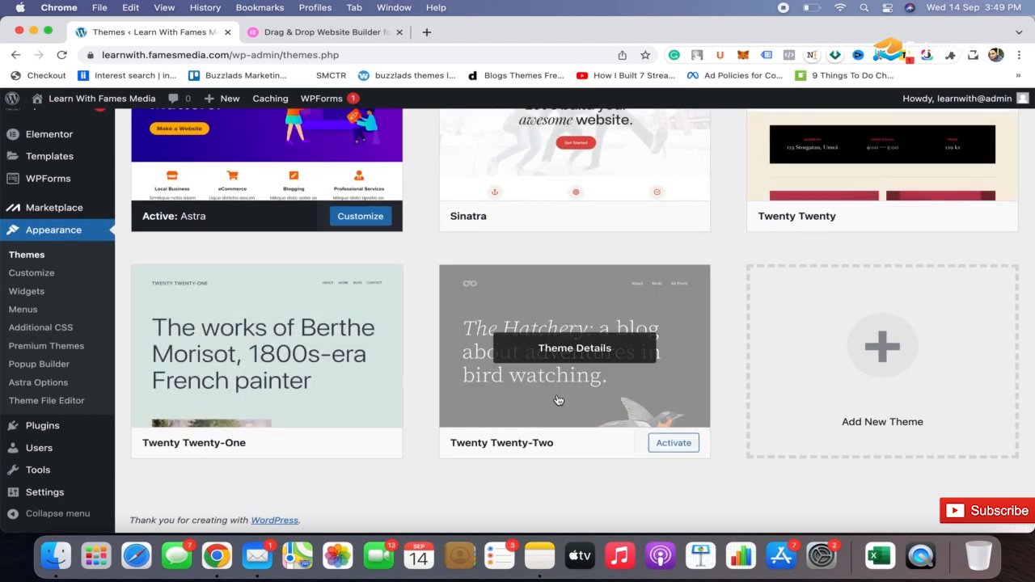
click(637, 385)
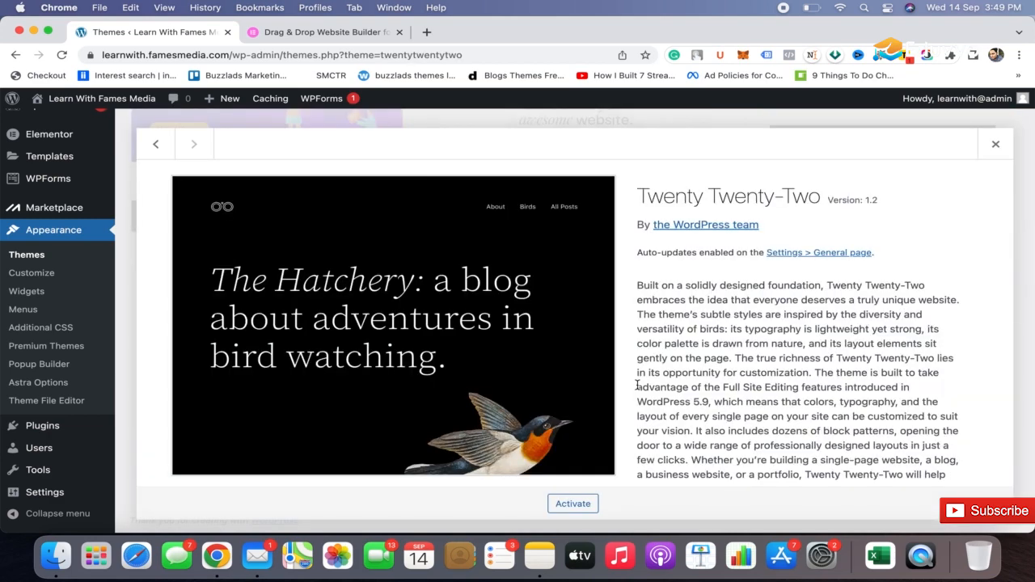
click(970, 502)
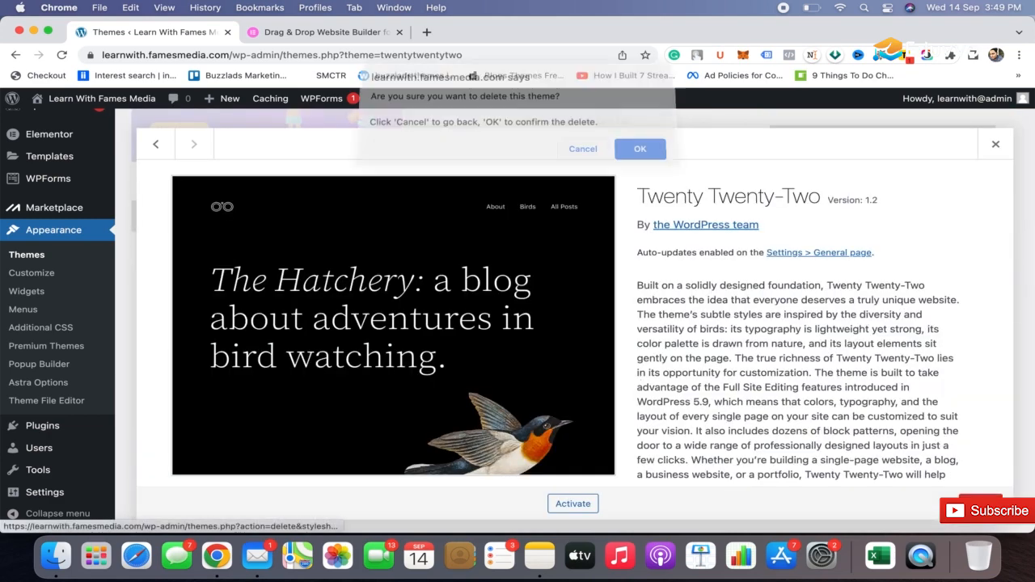
click(656, 162)
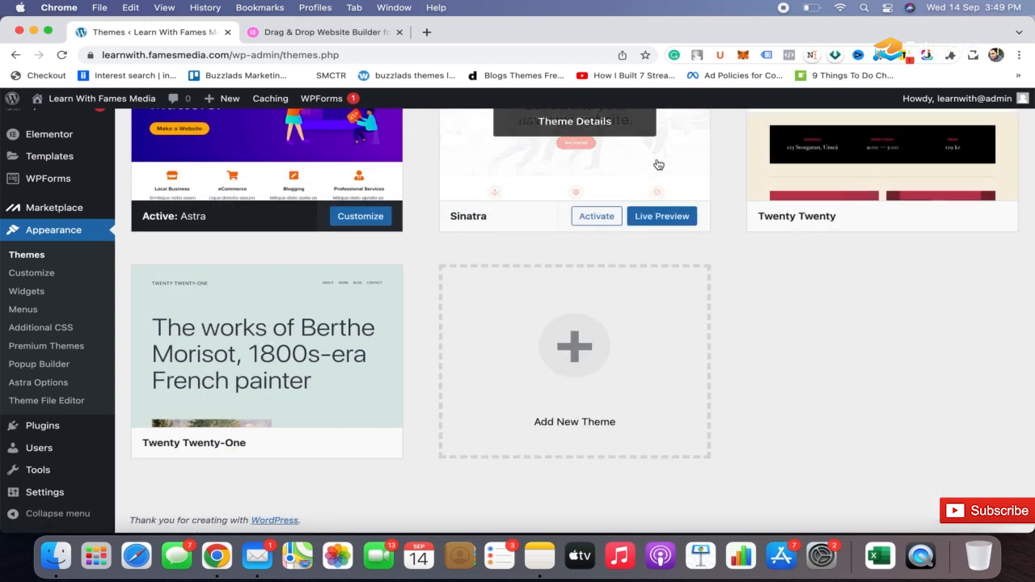
Step: Delete the Twenty Twenty theme from the installed themes and confirm the deletion
click(825, 230)
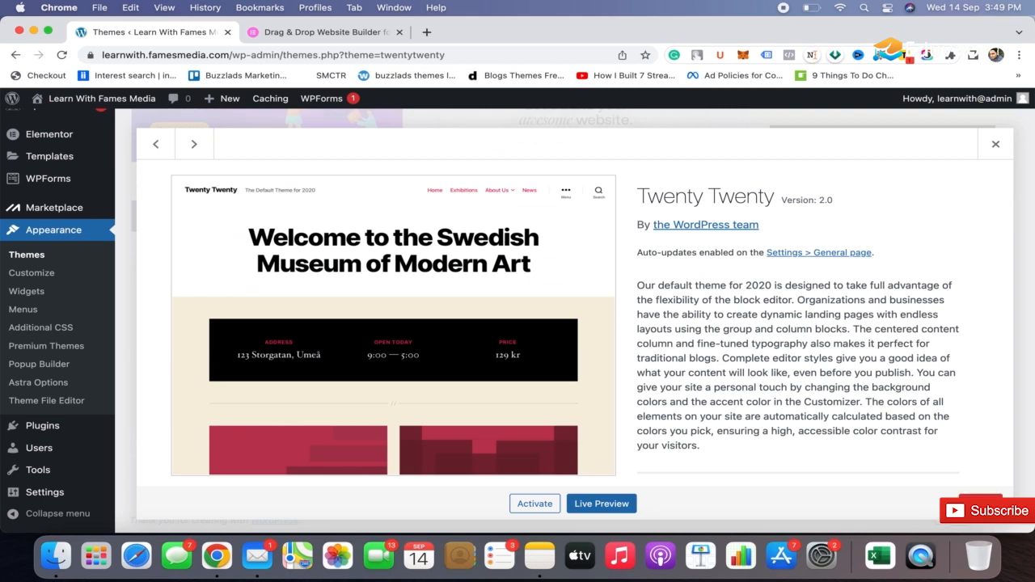
click(975, 503)
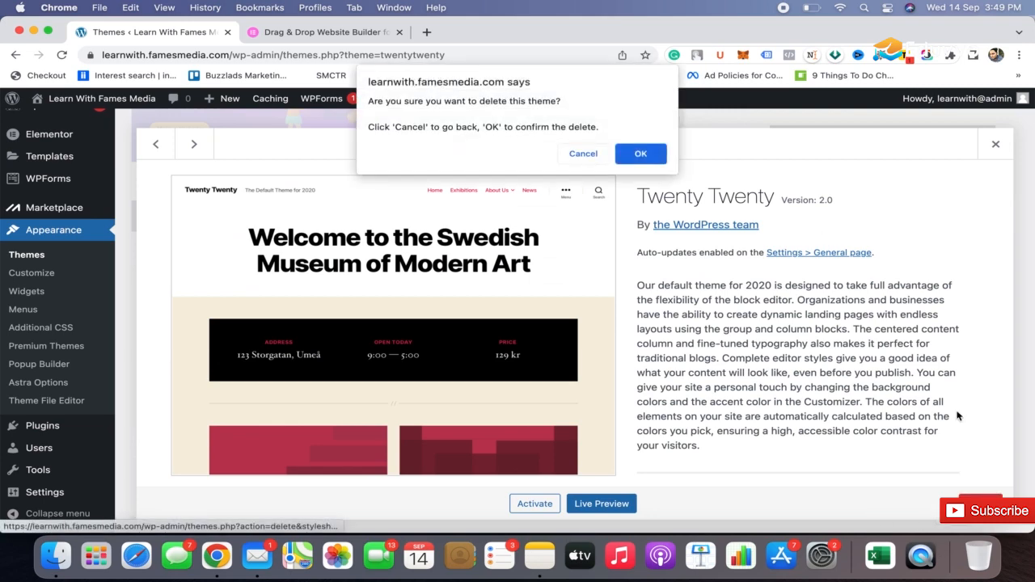
click(655, 160)
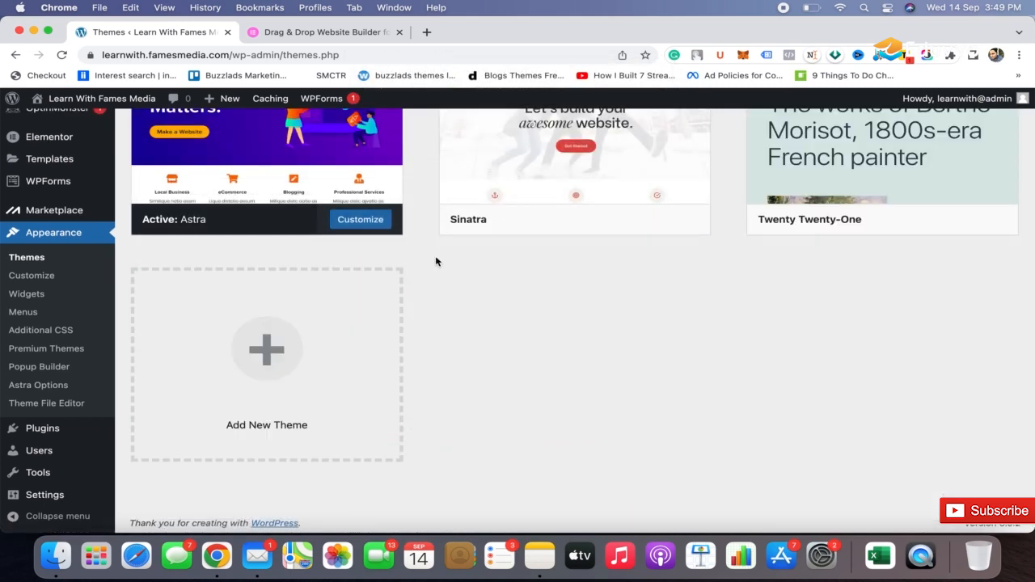
Step: Open the live site in a separate browser tab and look over its homepage with the Astra theme down to the footer
scroll(435, 261, up, 3)
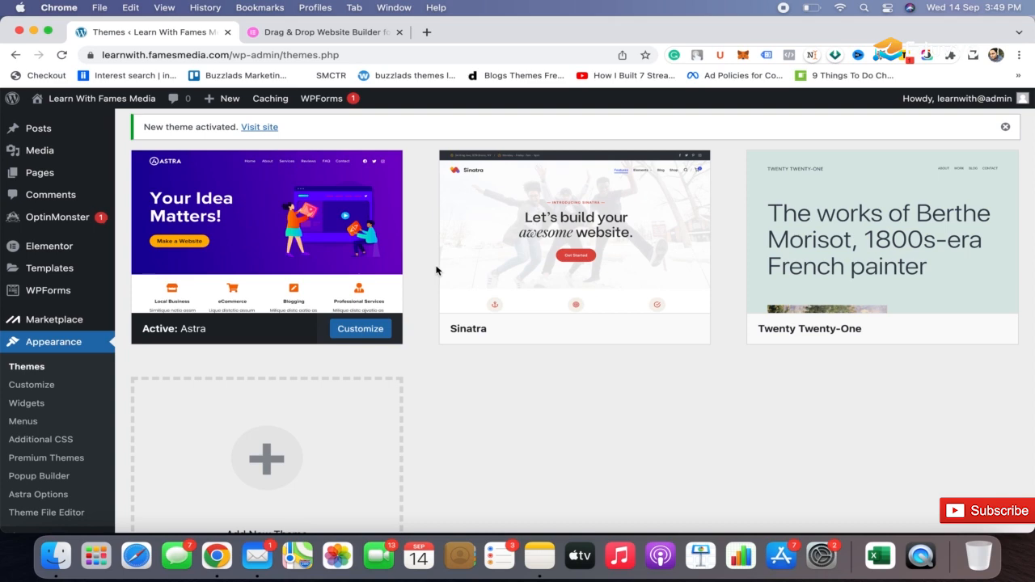
scroll(437, 270, up, 2)
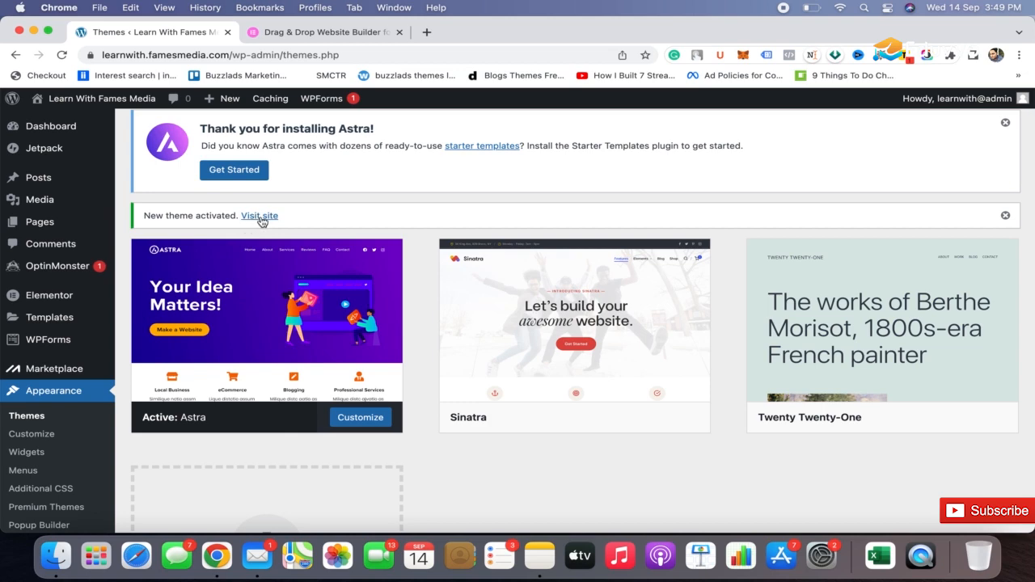
scroll(261, 221, up, 3)
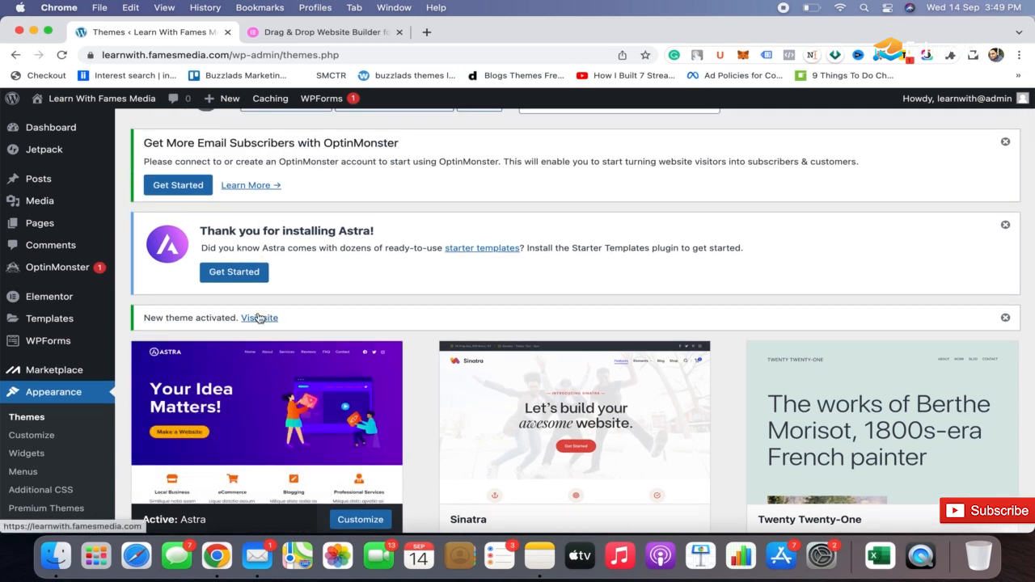
super+click(259, 318)
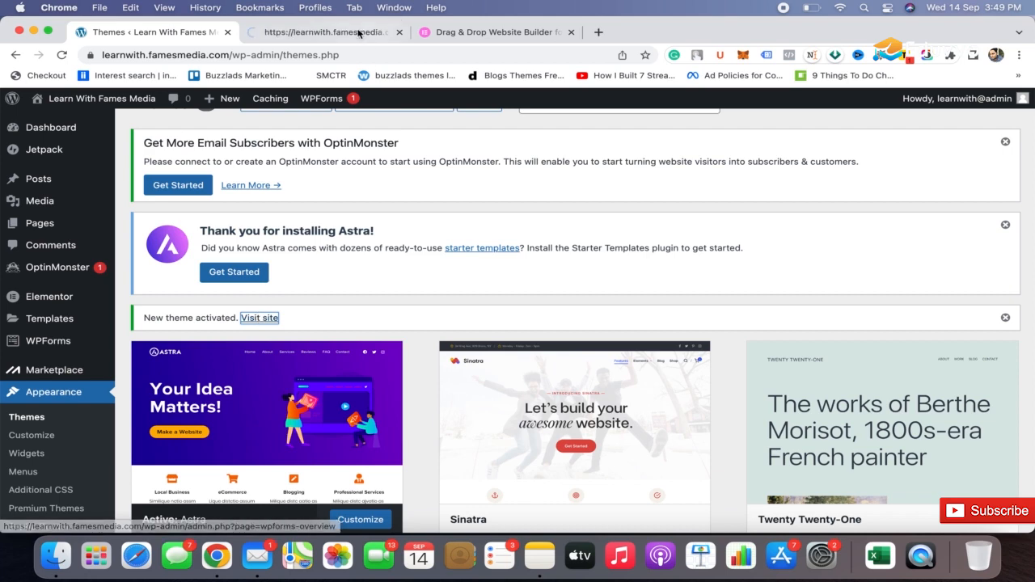
click(358, 32)
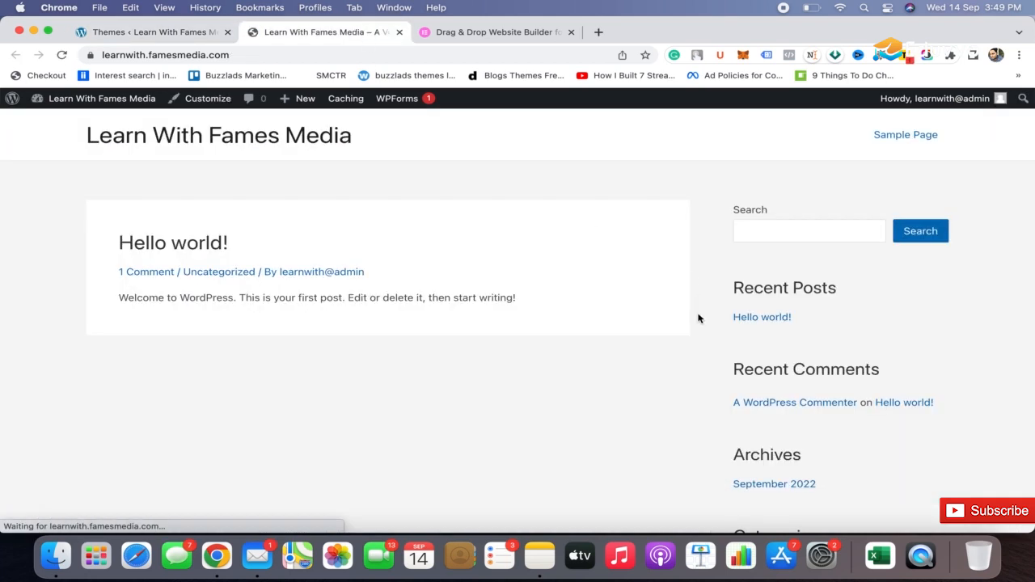
scroll(698, 314, down, 3)
scroll(699, 309, up, 3)
scroll(698, 309, down, 3)
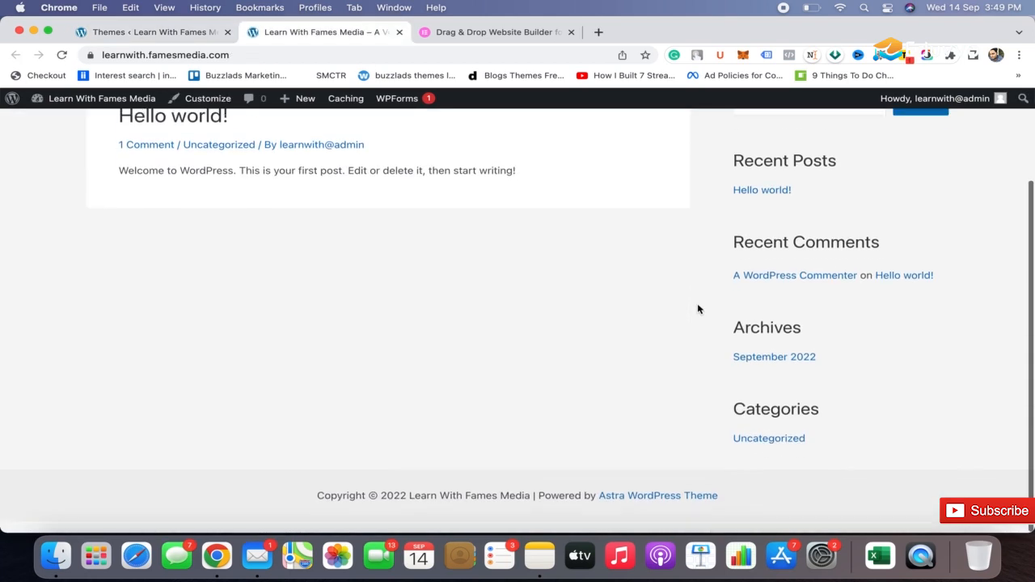
Step: Return from the live site to the WordPress admin and open the page for adding new plugins
scroll(699, 309, up, 3)
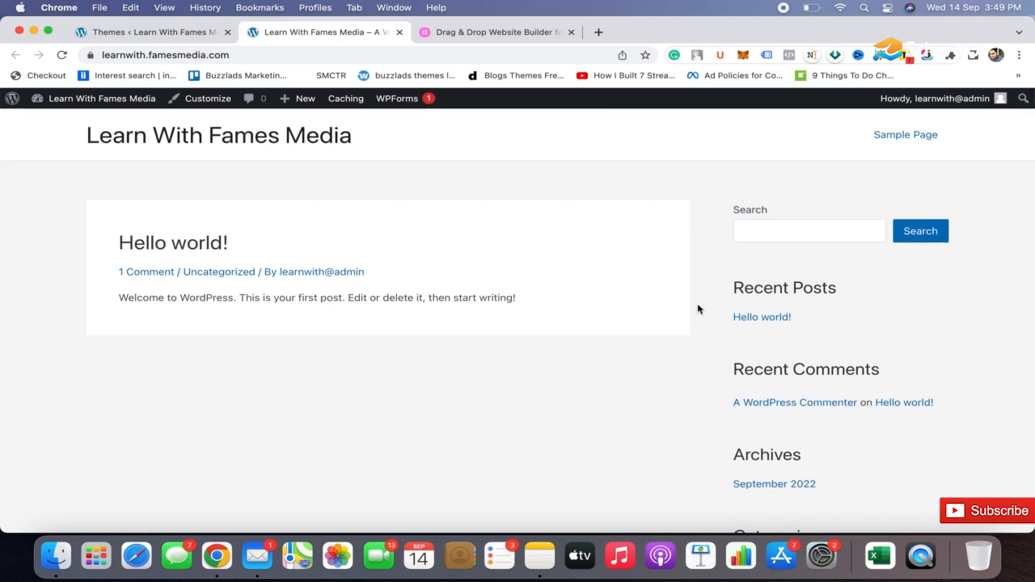
click(151, 36)
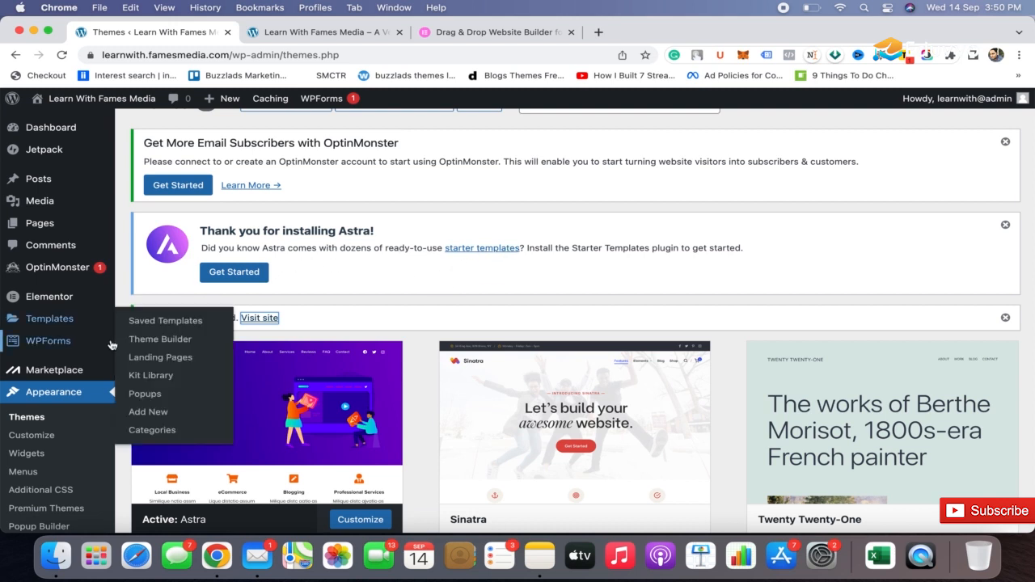
scroll(81, 453, down, 3)
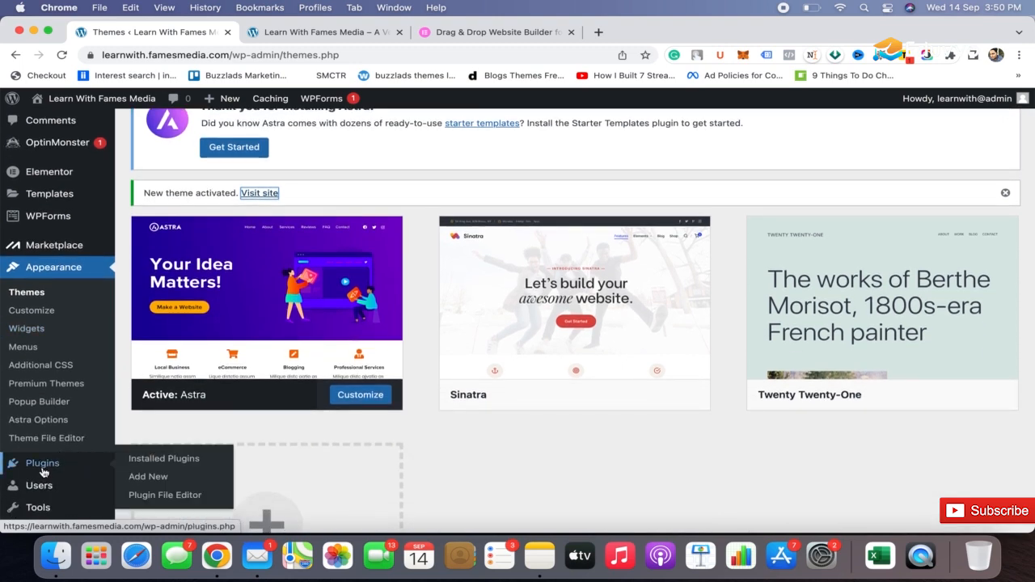
scroll(321, 261, up, 2)
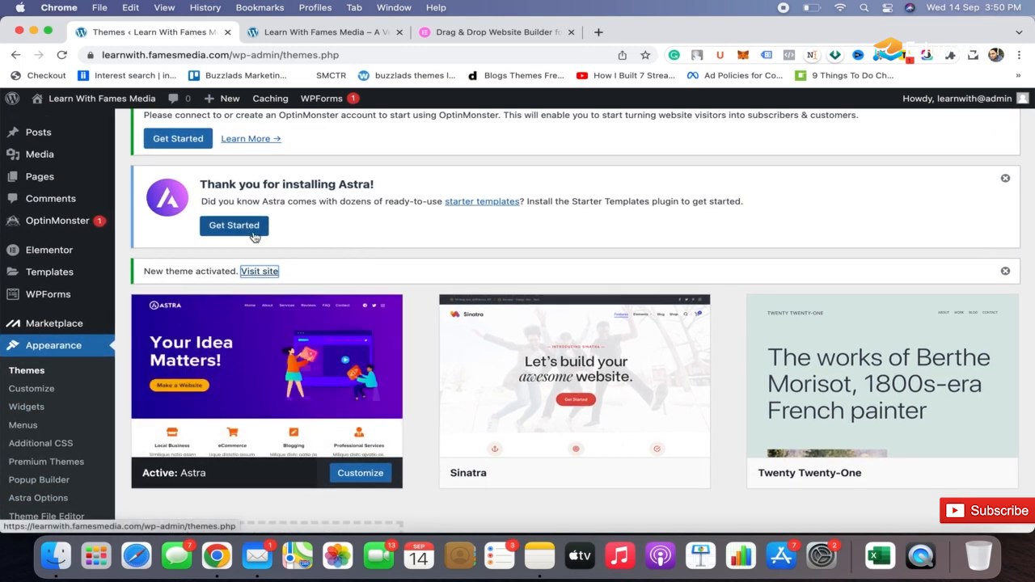
scroll(125, 310, down, 5)
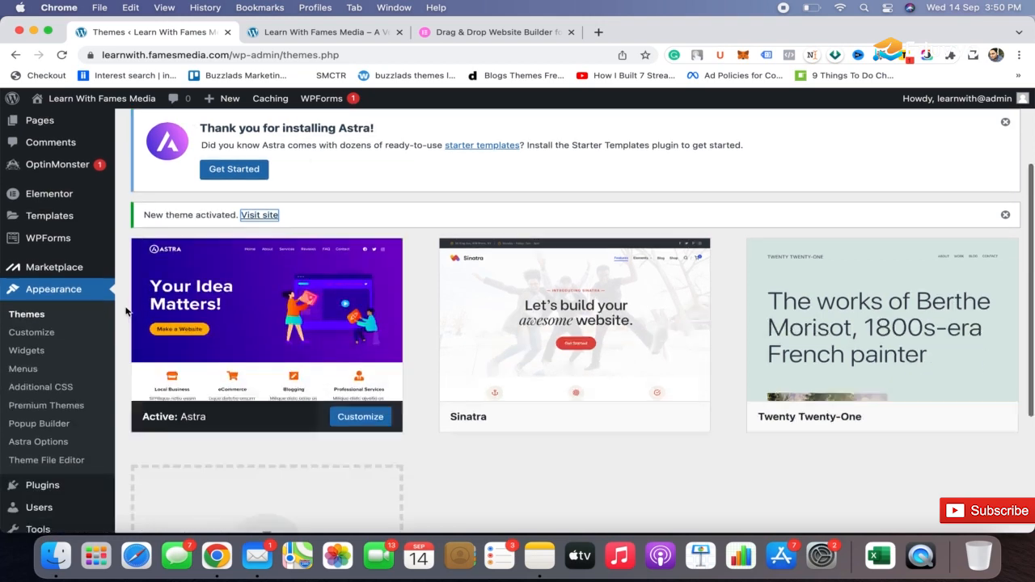
mouse_move(77, 432)
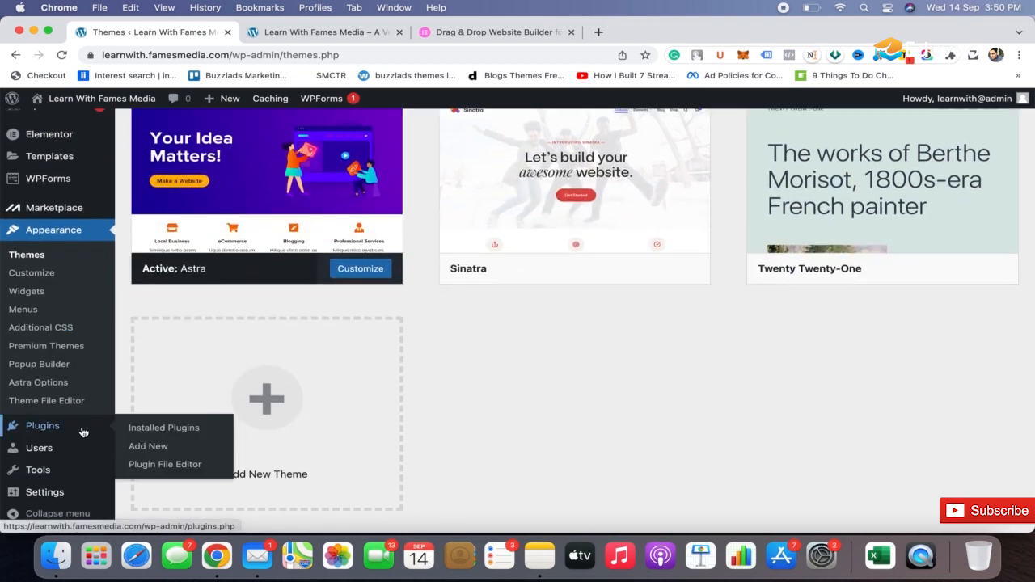
click(147, 447)
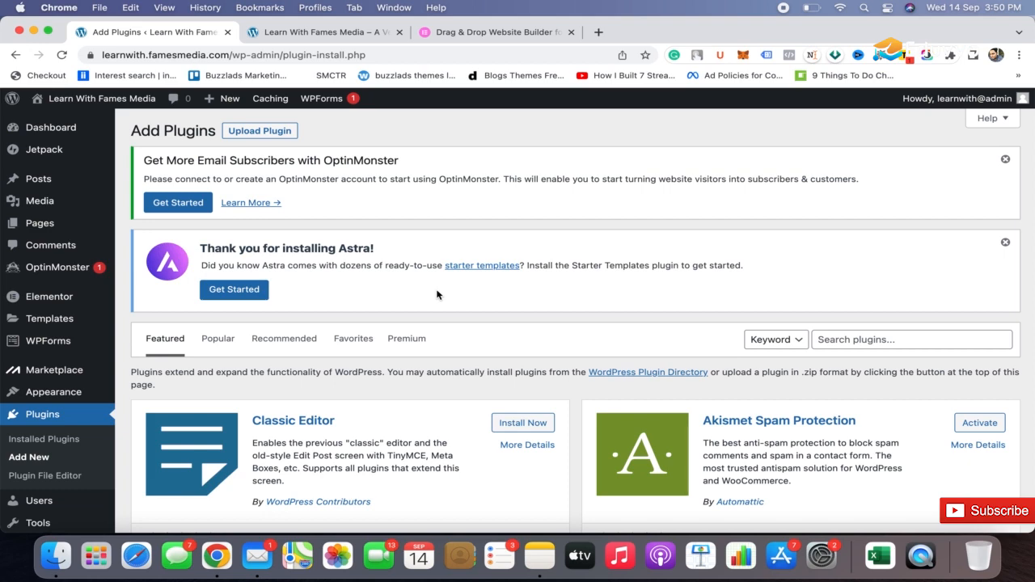
Step: Search the plugins for "starter", then install and activate Starter Templates by Brainstorm Force
scroll(437, 294, down, 5)
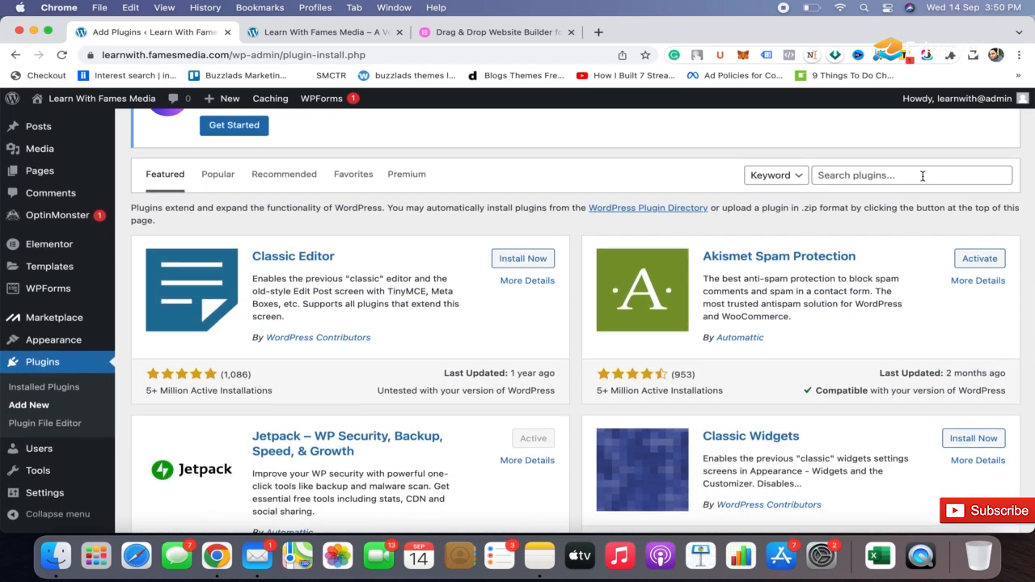
click(922, 175)
text(starter)
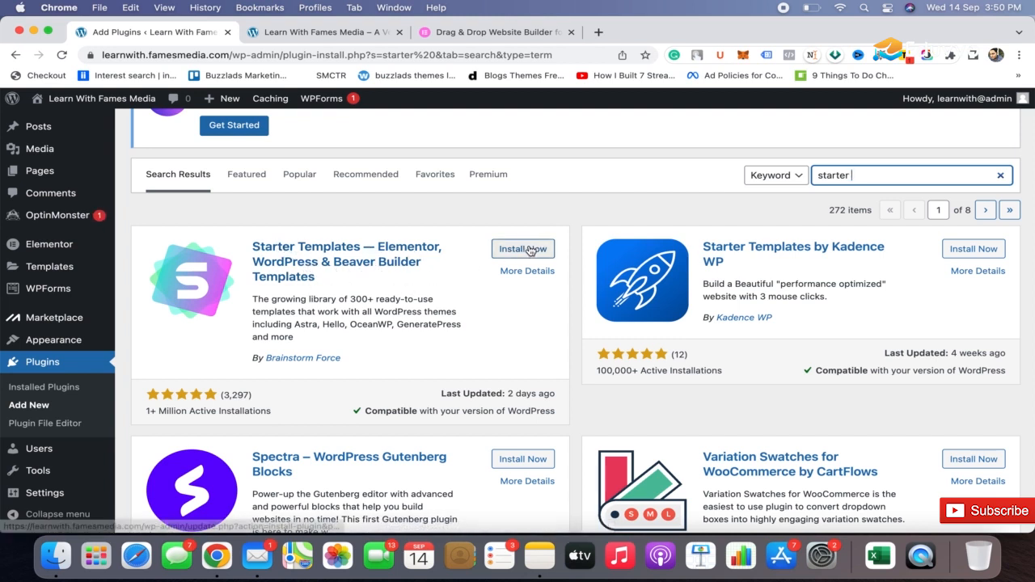
click(526, 251)
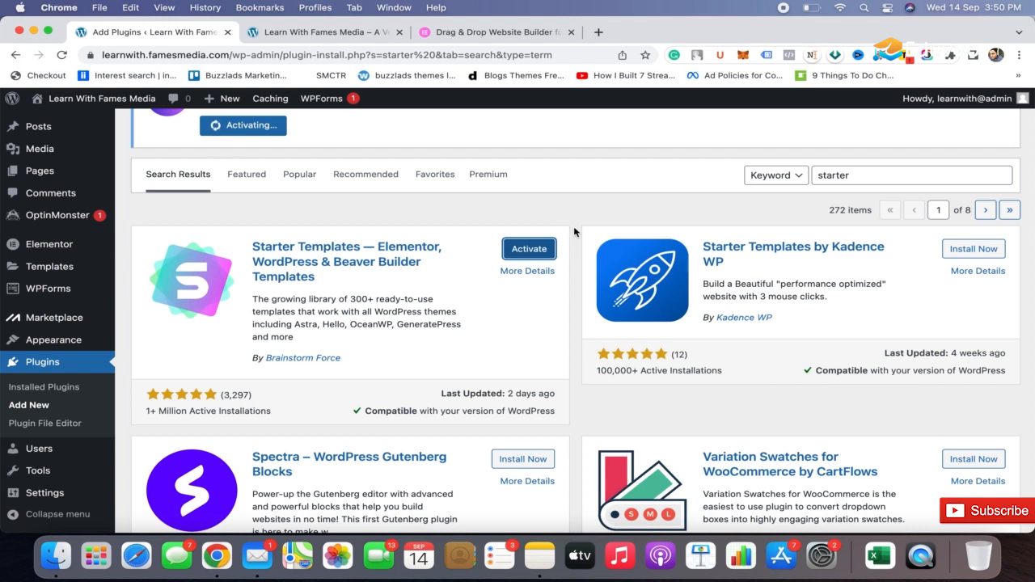
click(530, 246)
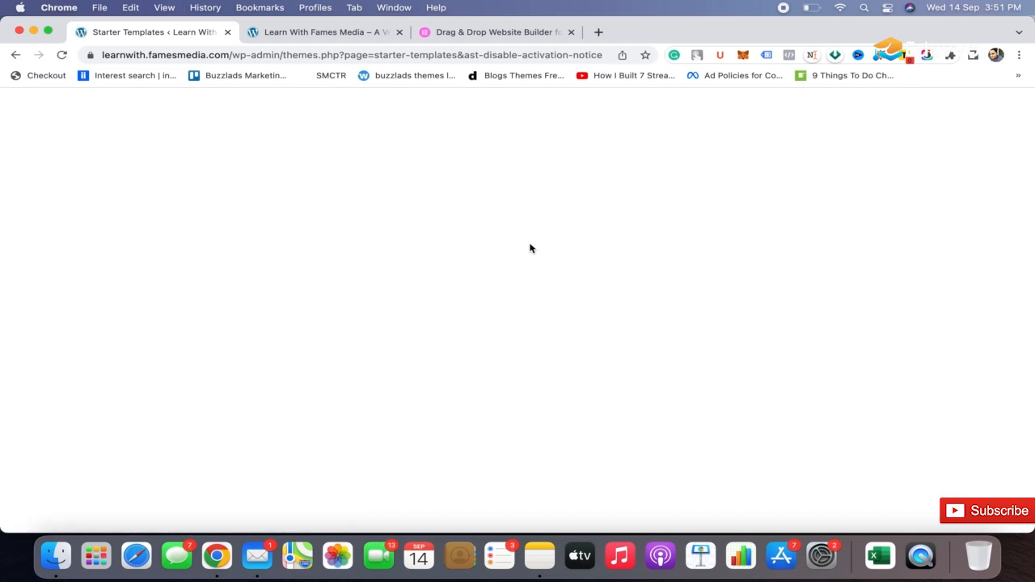
Step: Go back to the WordPress admin and open the Starter Templates page among the appearance options, glancing at the live site while it loads
click(16, 55)
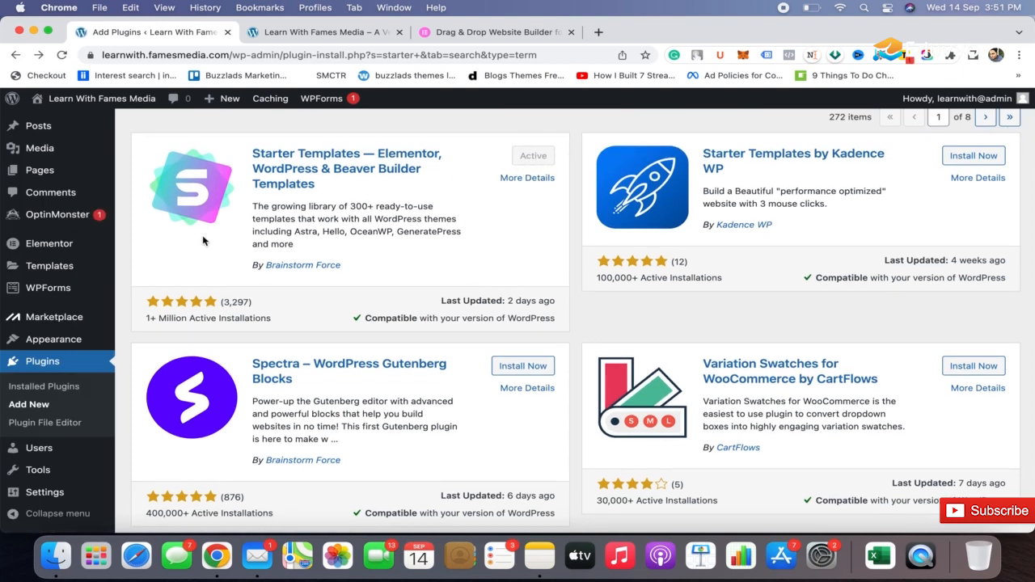
scroll(138, 255, up, 3)
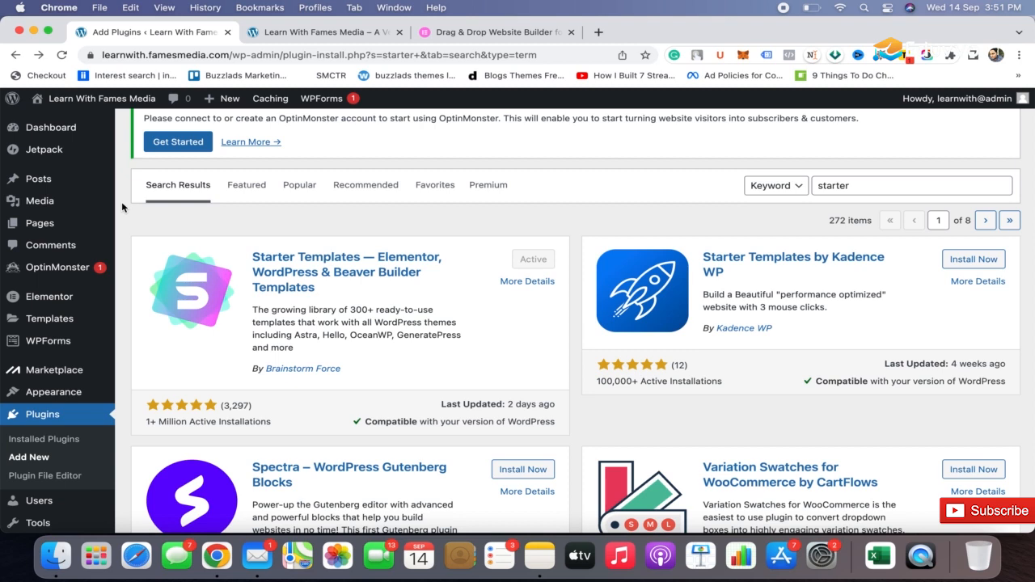
scroll(99, 358, down, 3)
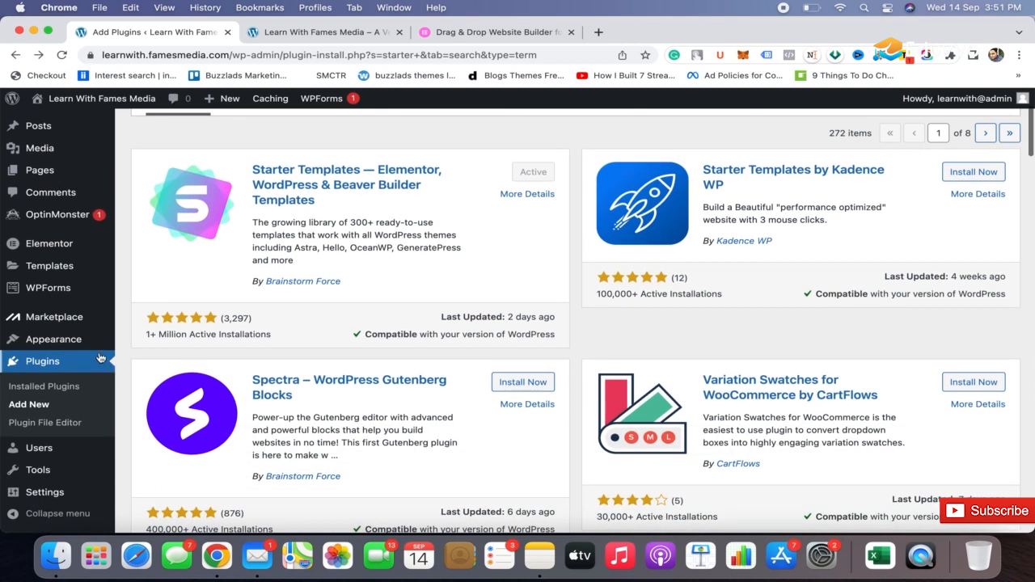
mouse_move(72, 344)
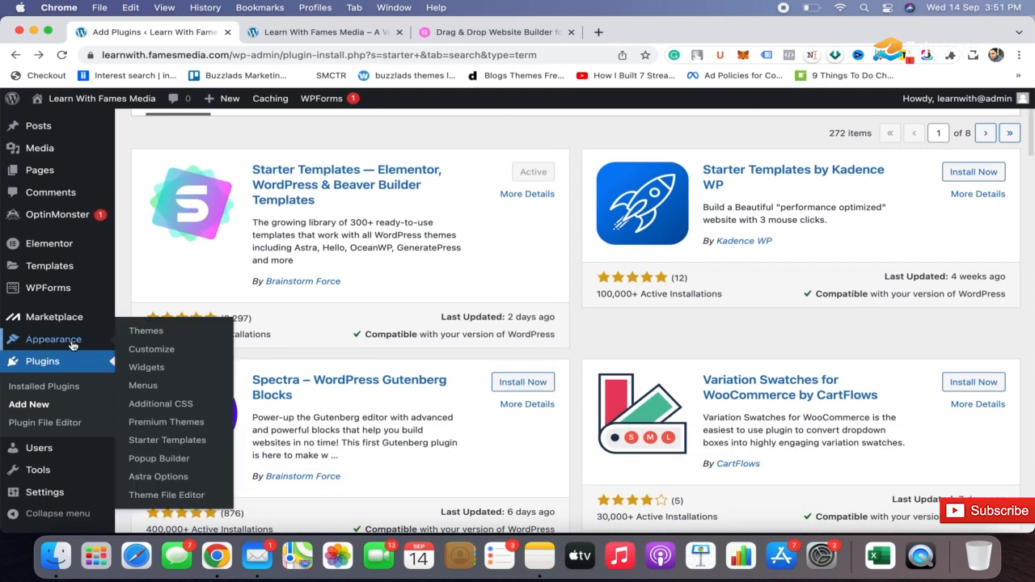
click(162, 440)
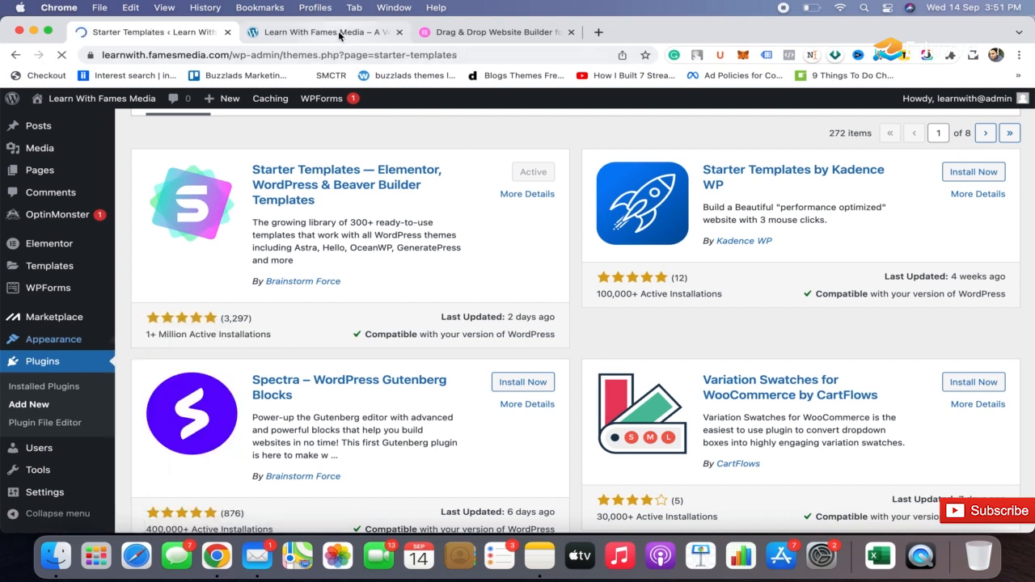
click(338, 32)
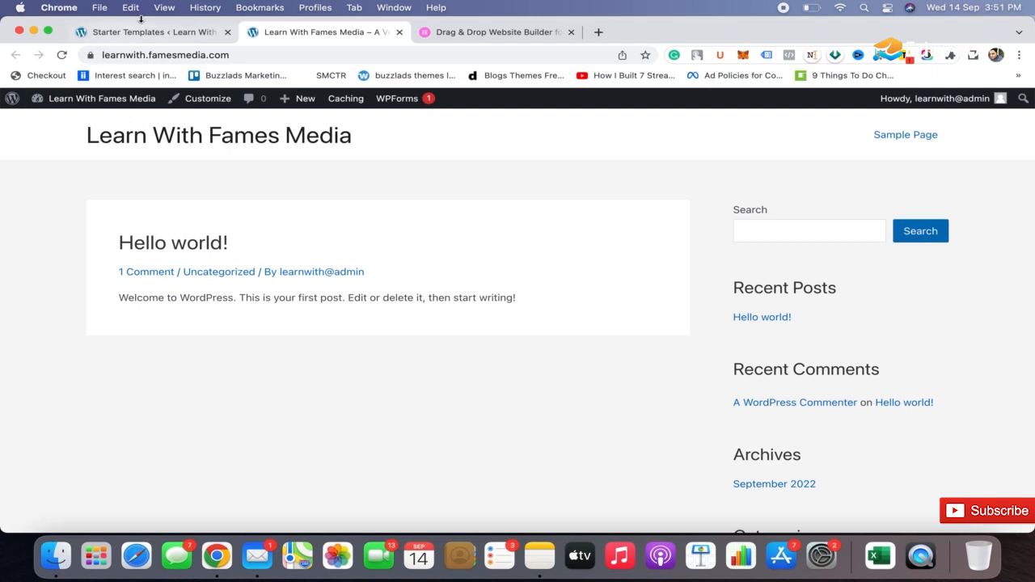
click(169, 33)
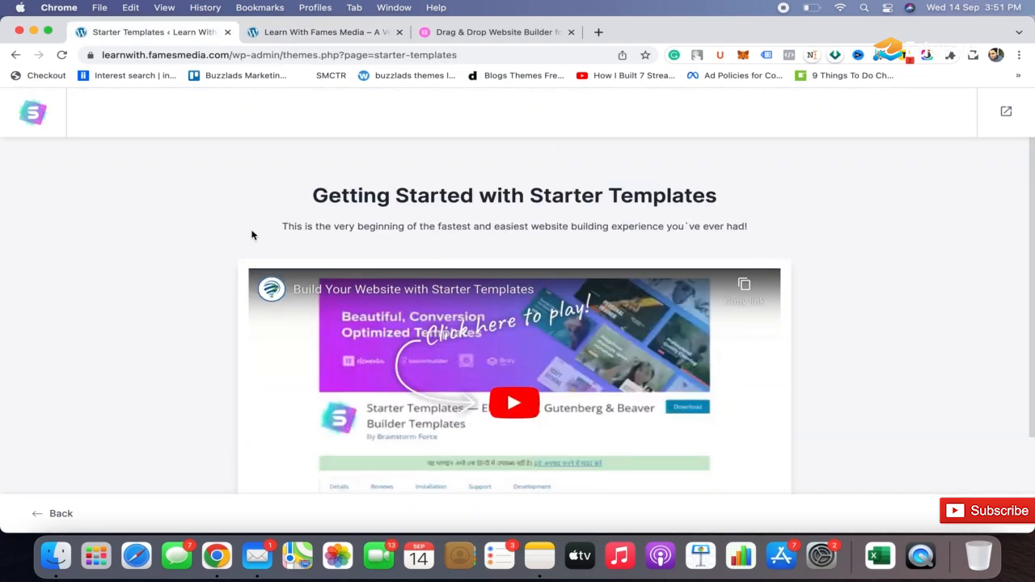
Step: Start building the website with Starter Templates and choose Elementor as the page builder
scroll(251, 234, down, 3)
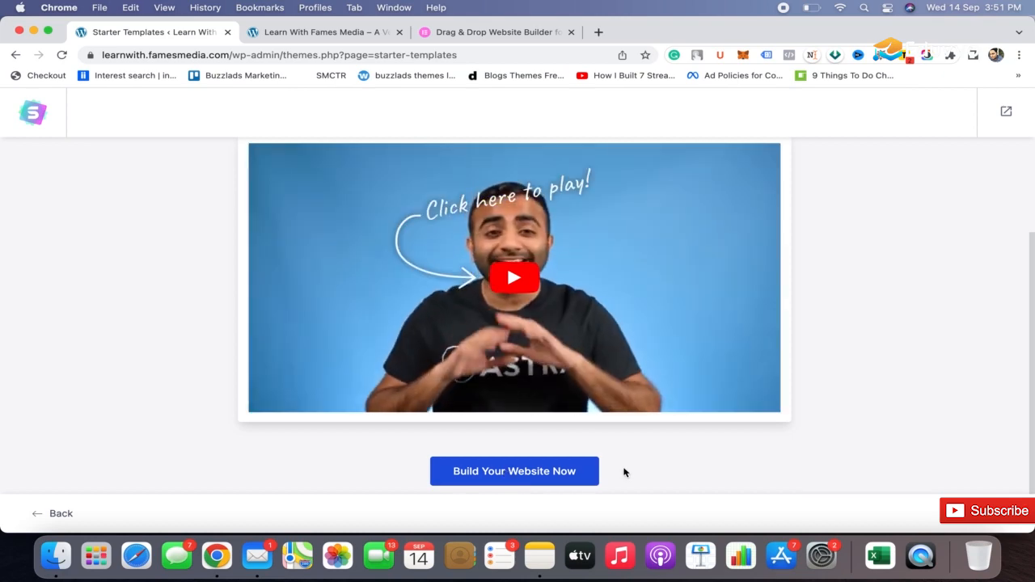
click(509, 482)
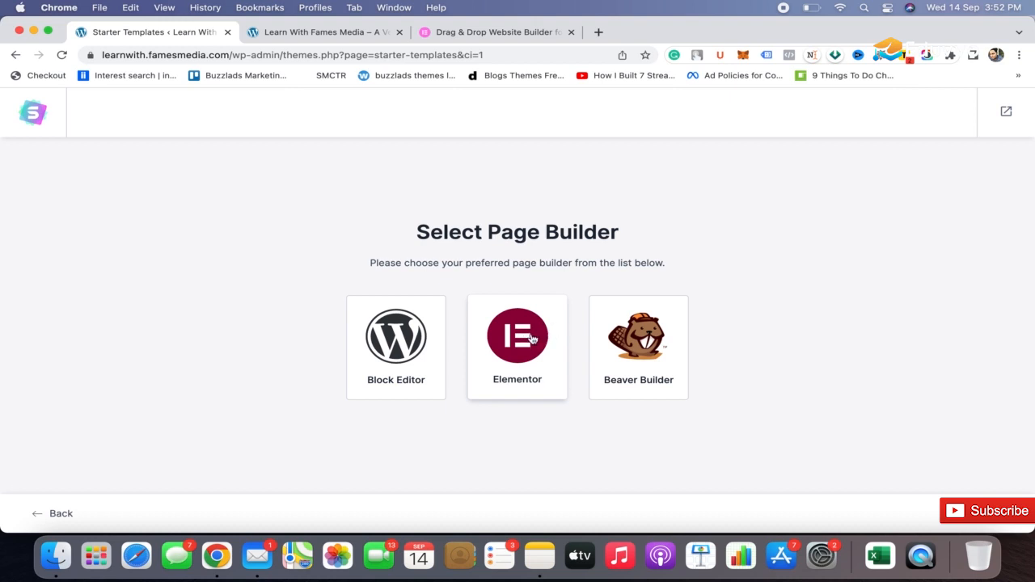
click(540, 338)
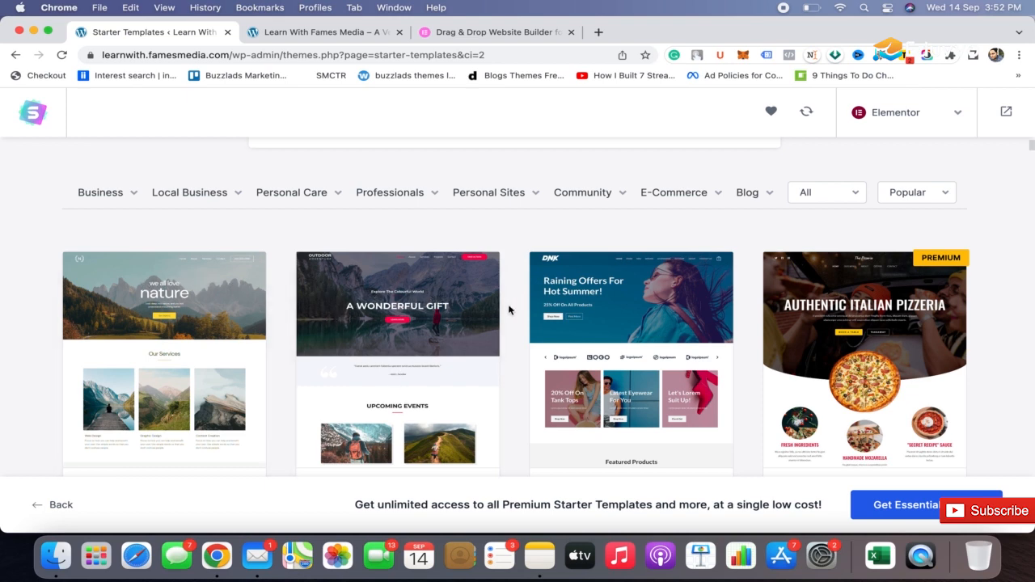
Step: Look through the Elementor starter templates and select the free Love Nature template
scroll(509, 310, down, 5)
scroll(509, 309, up, 5)
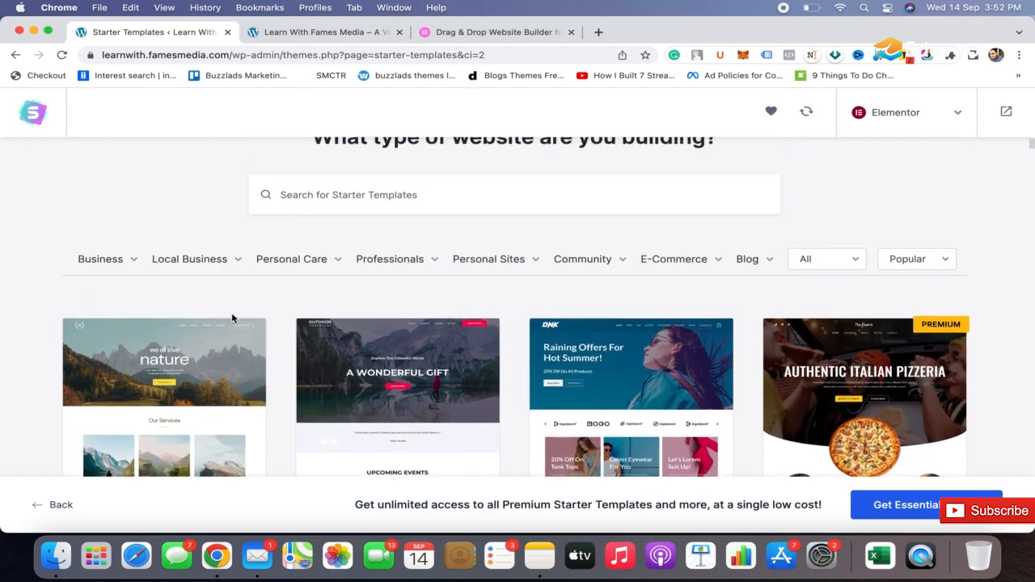
scroll(235, 321, down, 4)
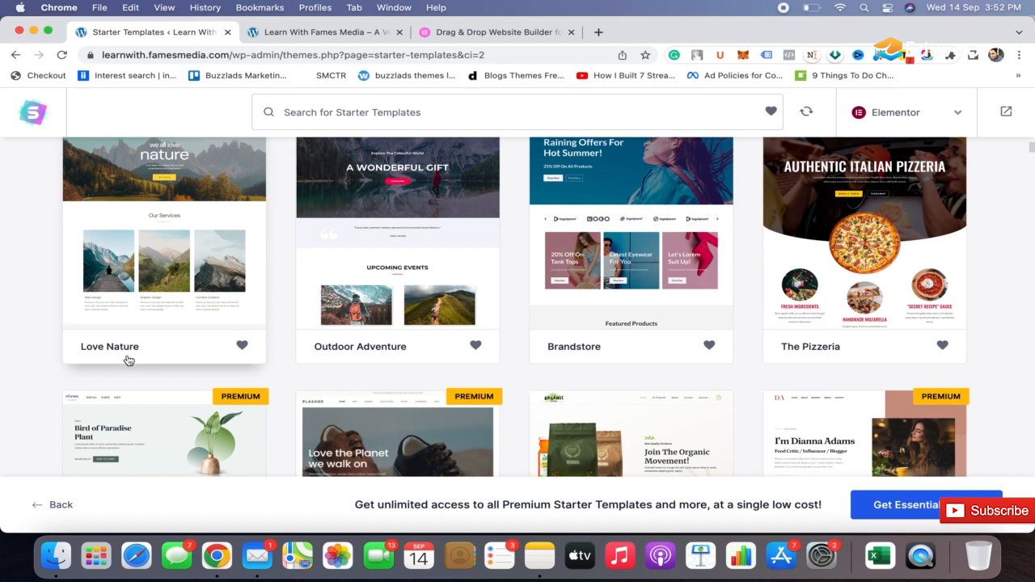
scroll(129, 353, down, 1)
scroll(128, 359, up, 2)
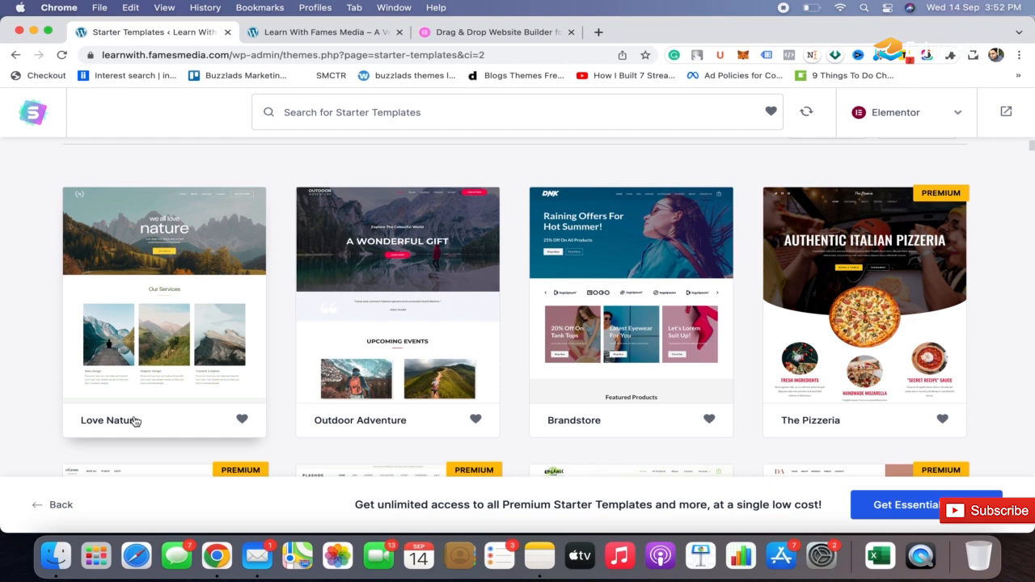
click(134, 319)
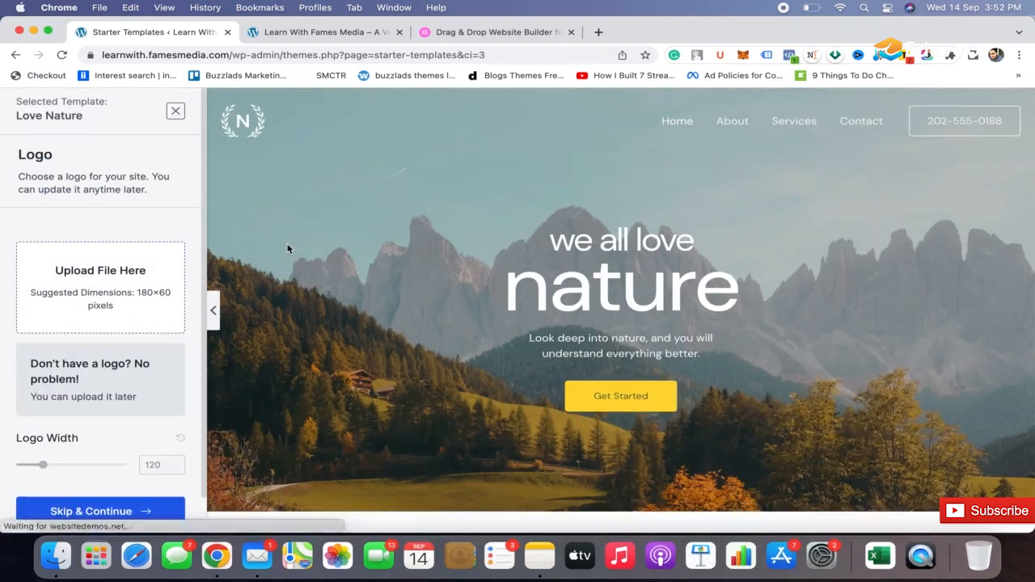
Step: Skip the logo upload for the Love Nature template and continue to its colors and fonts
scroll(134, 438, down, 2)
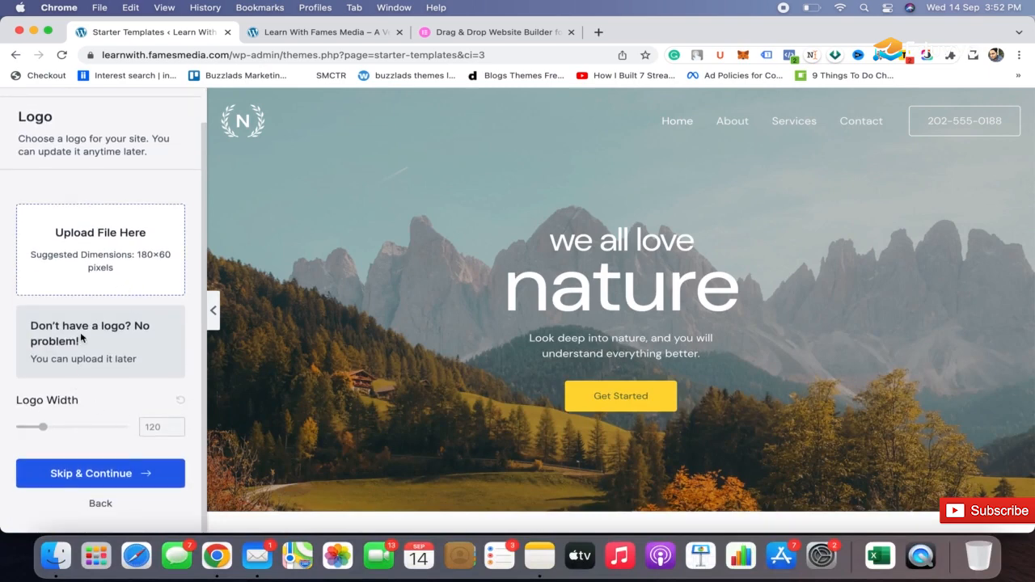
scroll(80, 331, up, 2)
scroll(113, 272, down, 2)
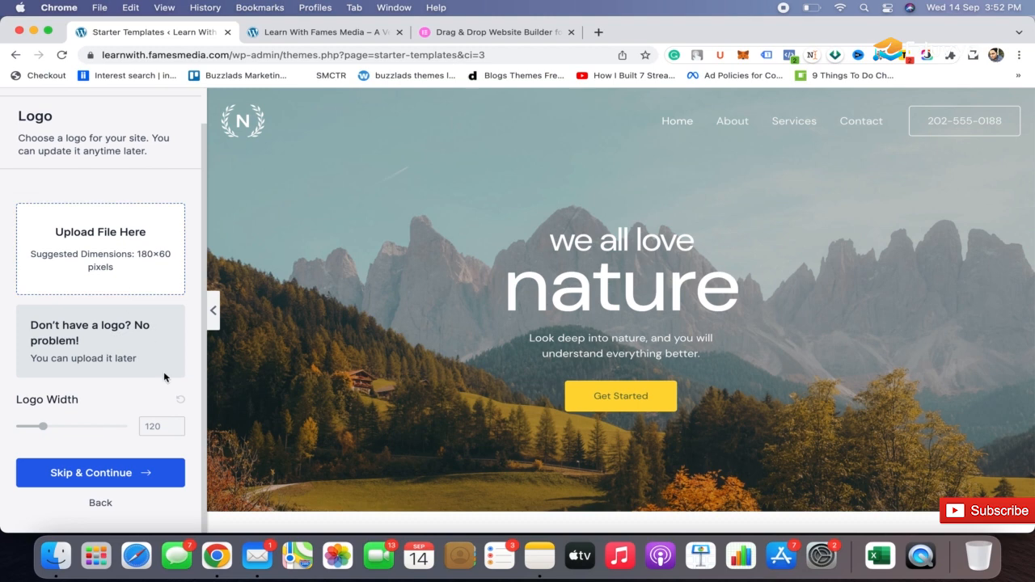
click(80, 473)
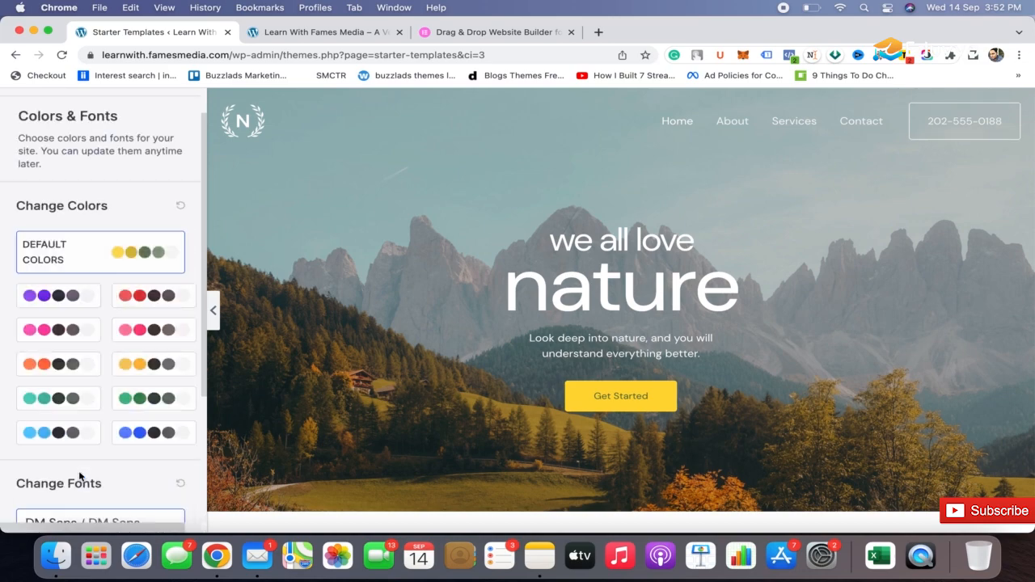
Step: Try the red, pink, yellow and green color palettes on the Love Nature preview and restore the default colors
scroll(522, 311, down, 5)
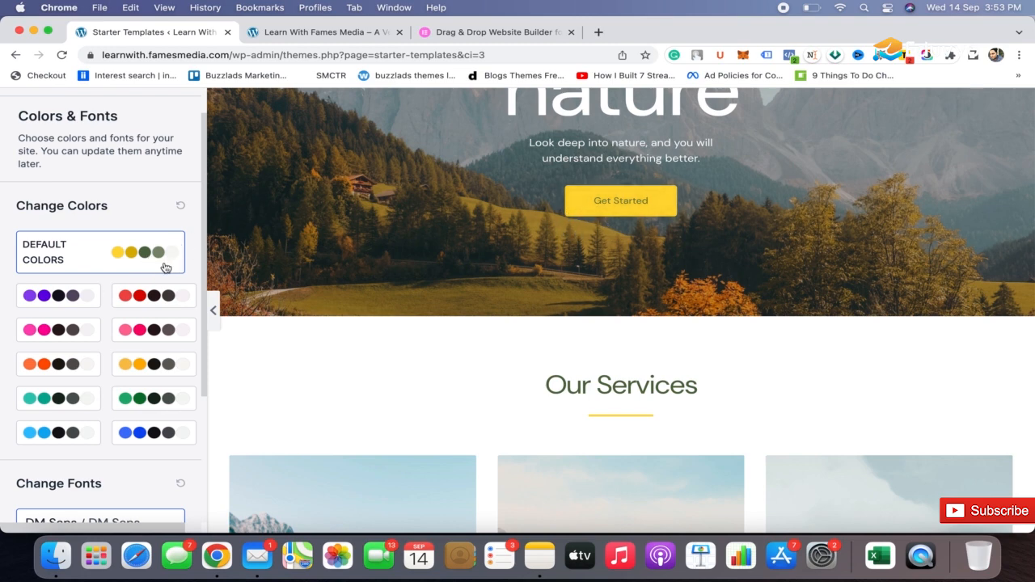
click(139, 299)
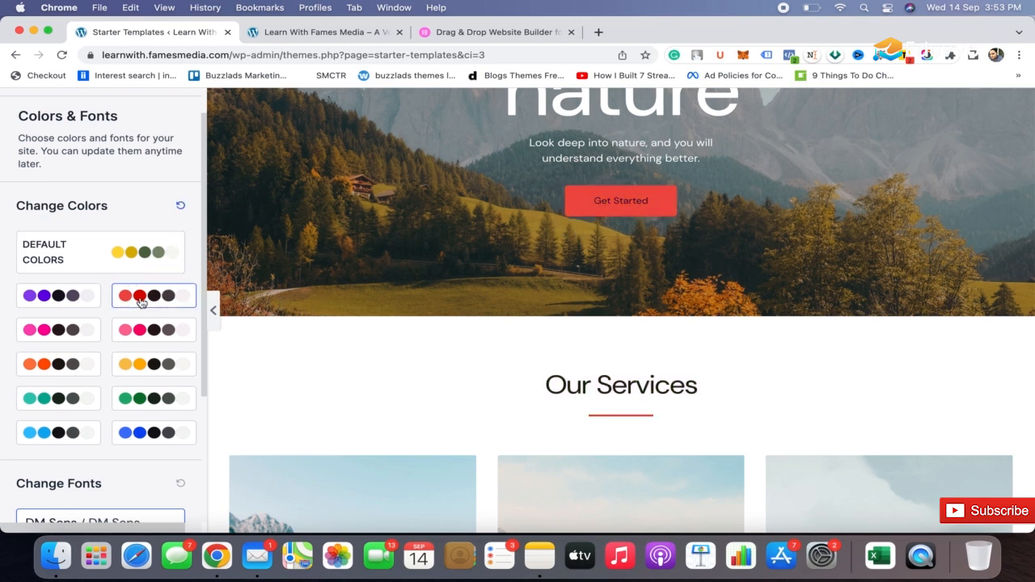
click(139, 330)
scroll(384, 380, down, 3)
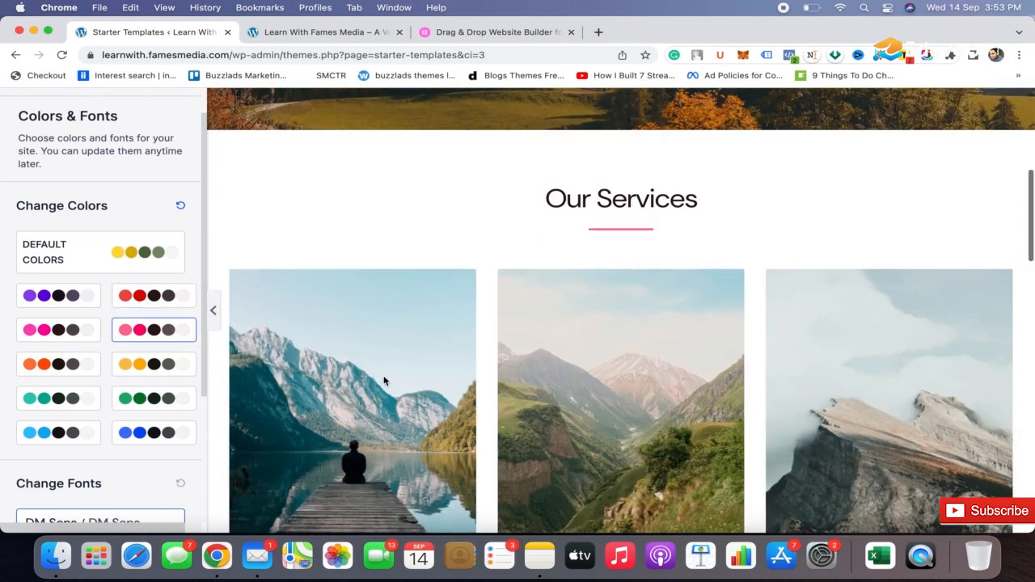
scroll(384, 380, down, 8)
scroll(384, 380, up, 1)
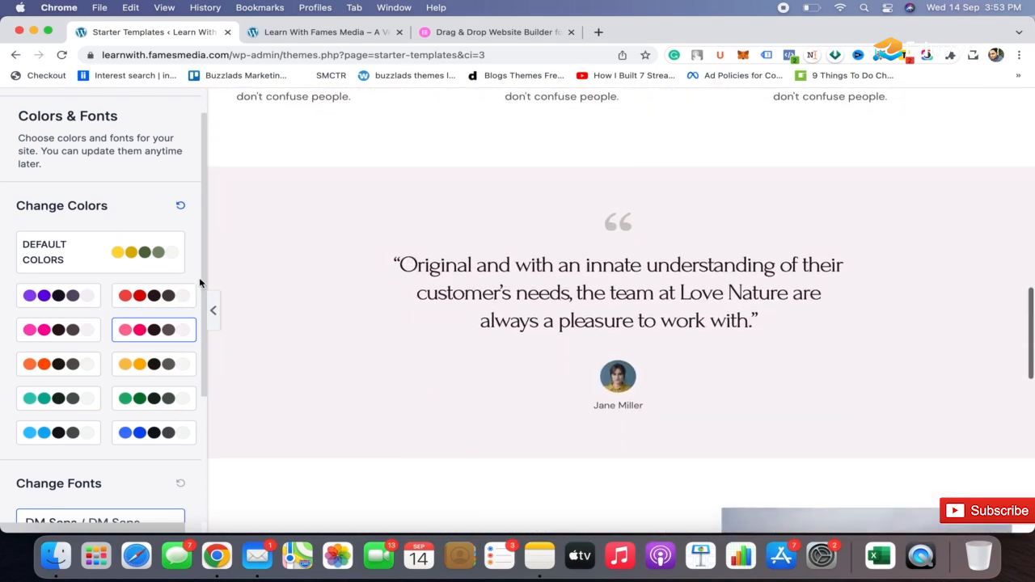
click(121, 257)
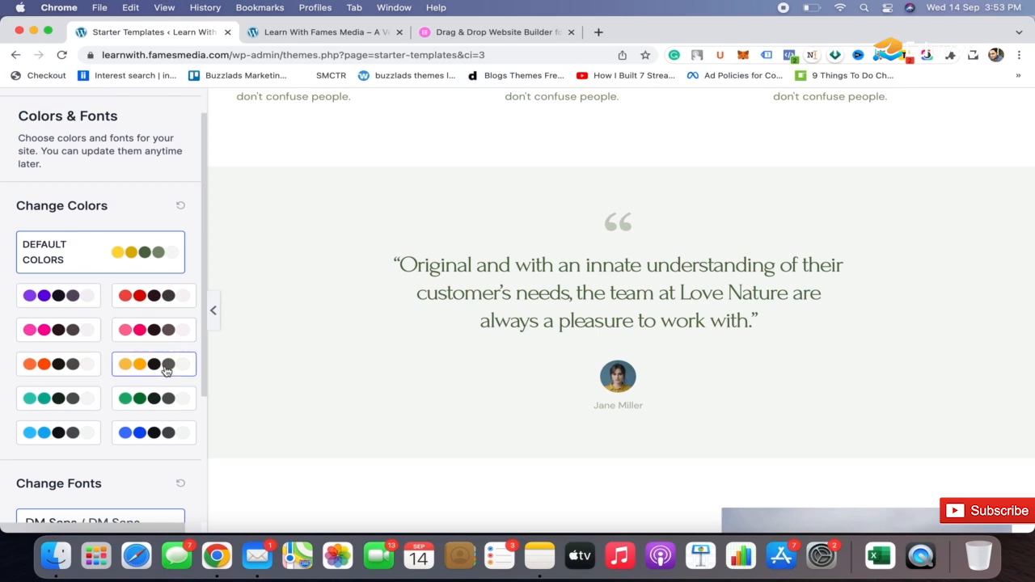
click(165, 370)
click(166, 396)
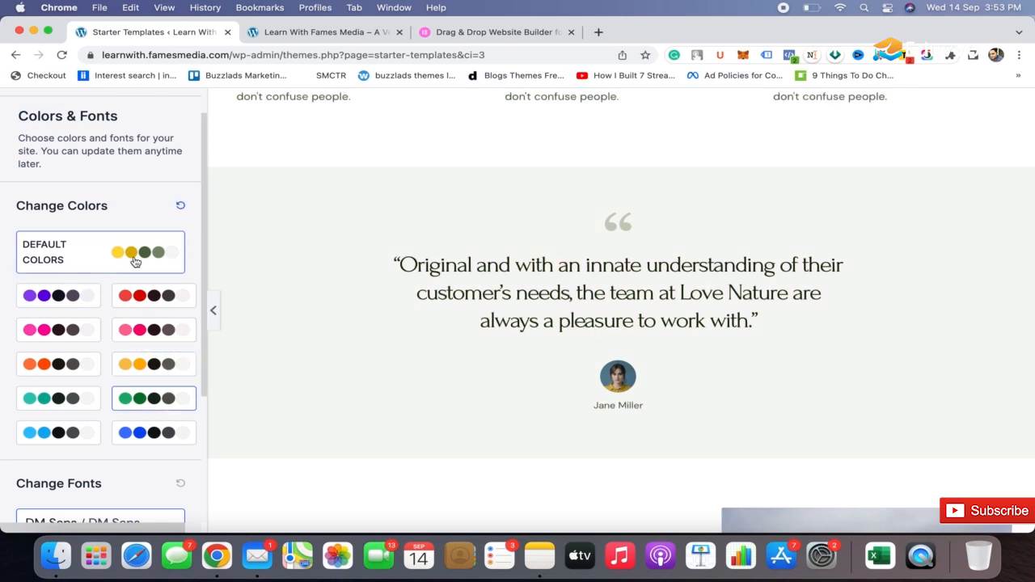
click(135, 261)
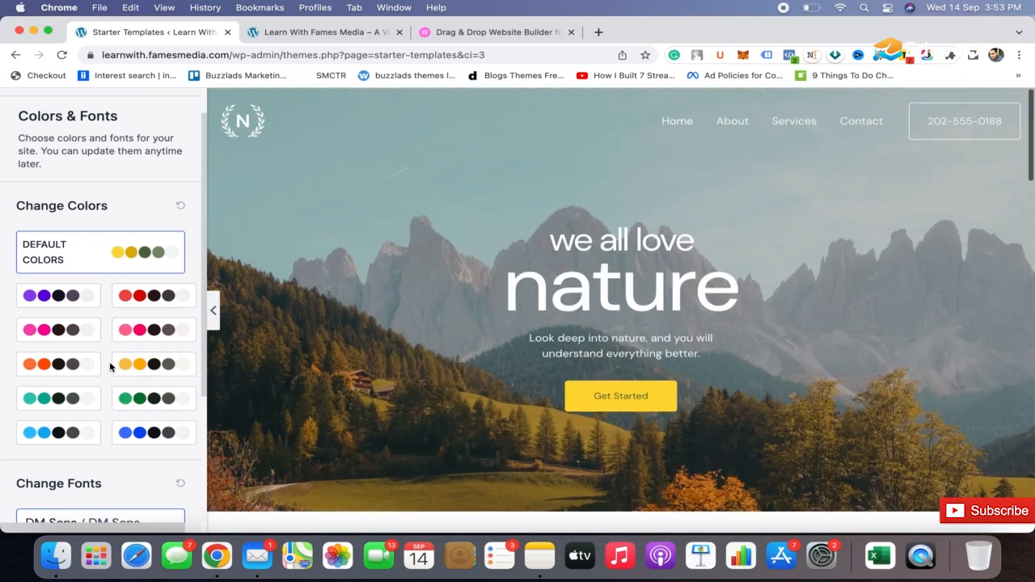
Step: Continue with the default colors and fonts, and fill in the first name and work email in the final form
scroll(110, 367, down, 5)
click(125, 462)
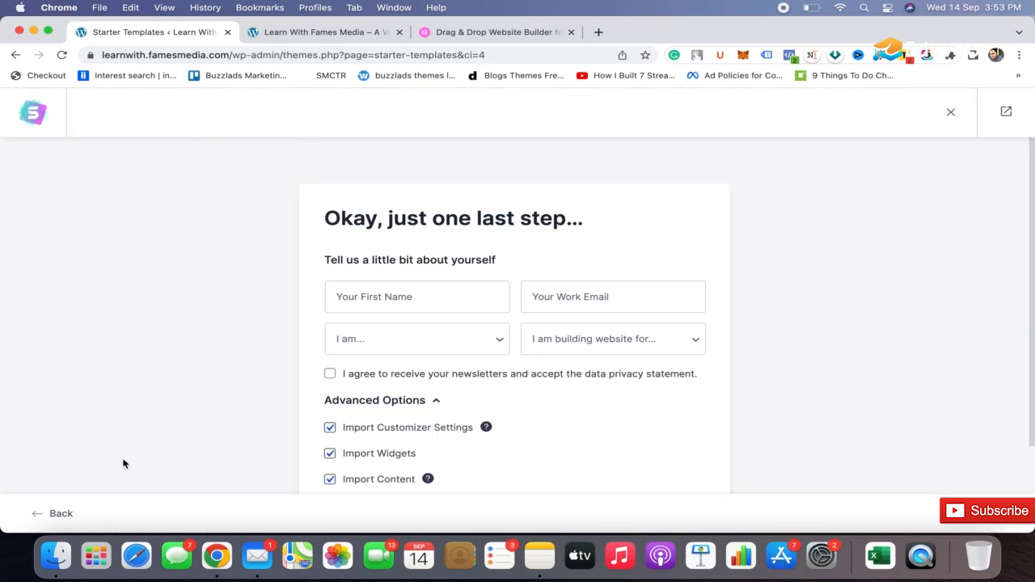
click(465, 294)
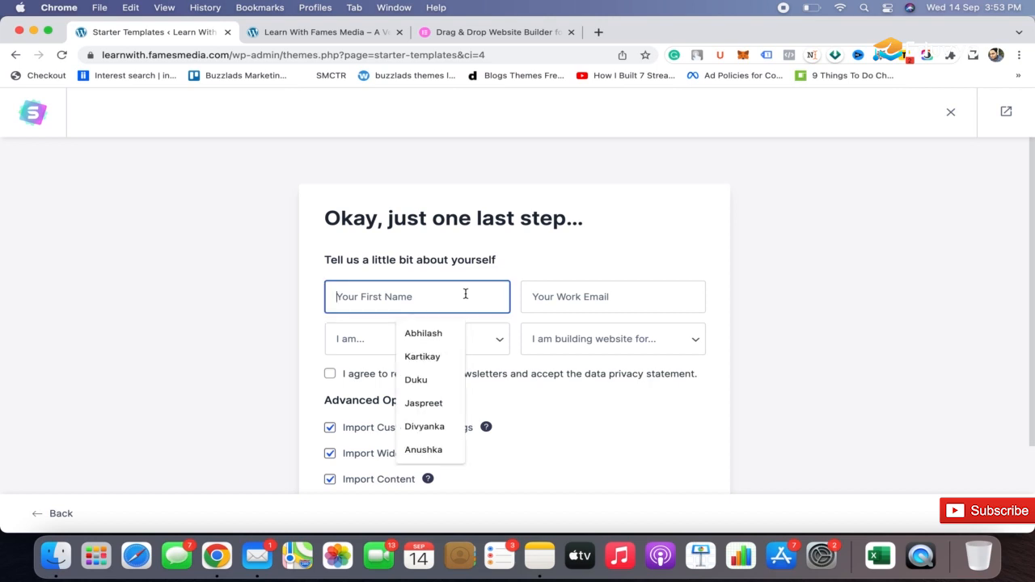
click(446, 333)
click(661, 297)
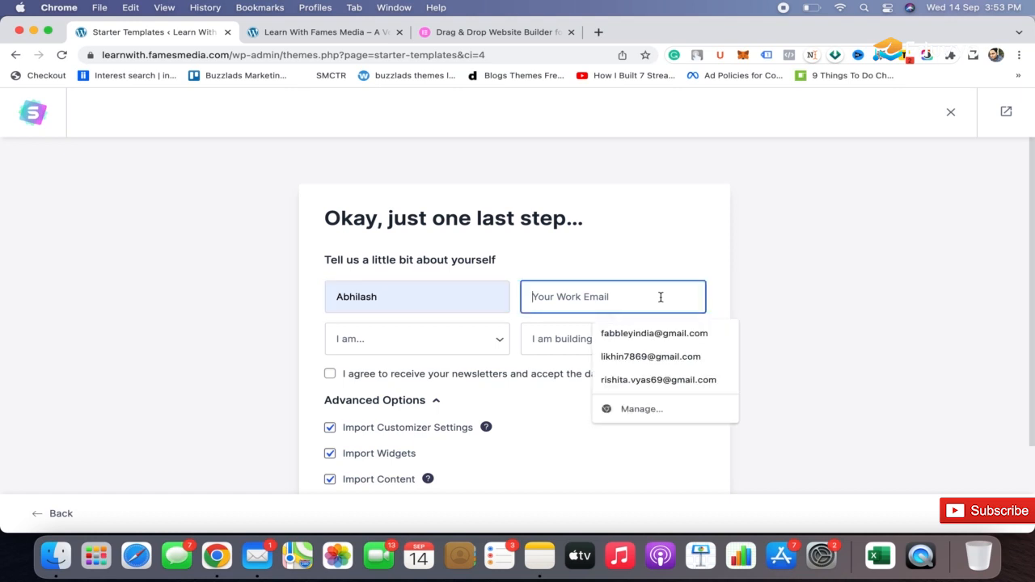
text(abh)
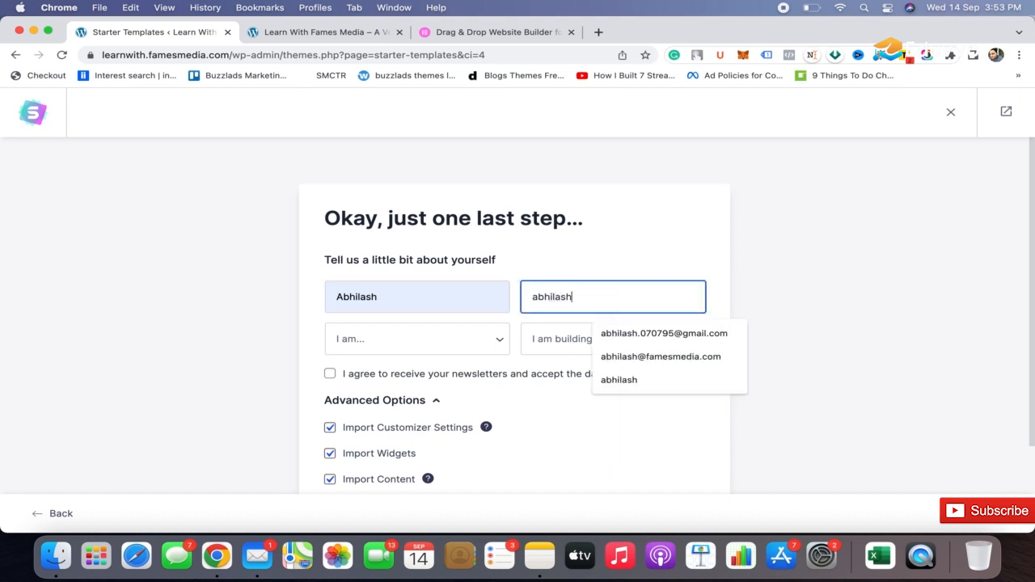
text(ilash)
click(670, 333)
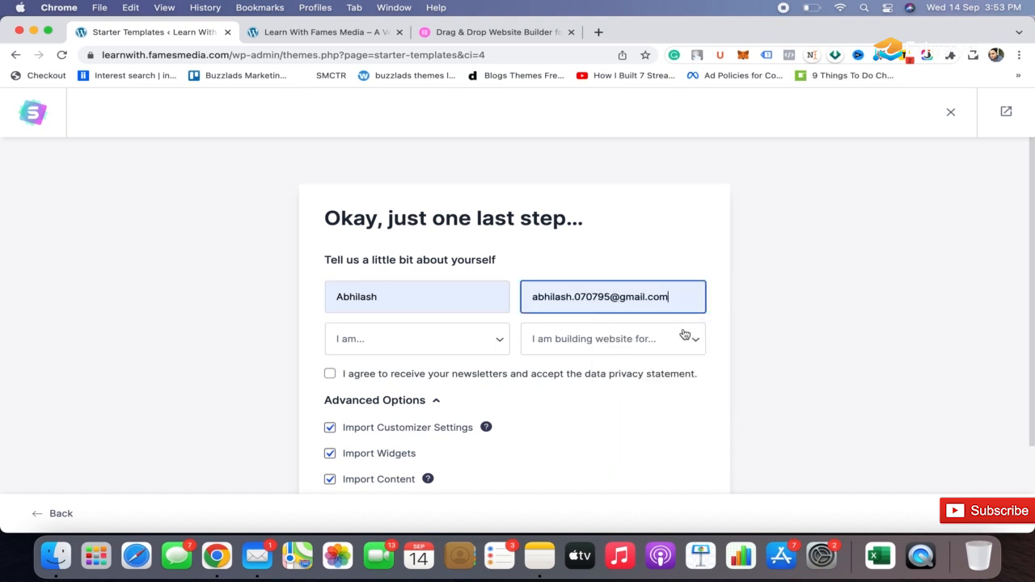
Step: Set the experience level to Expert and the website's purpose to Myself/My Company
click(456, 341)
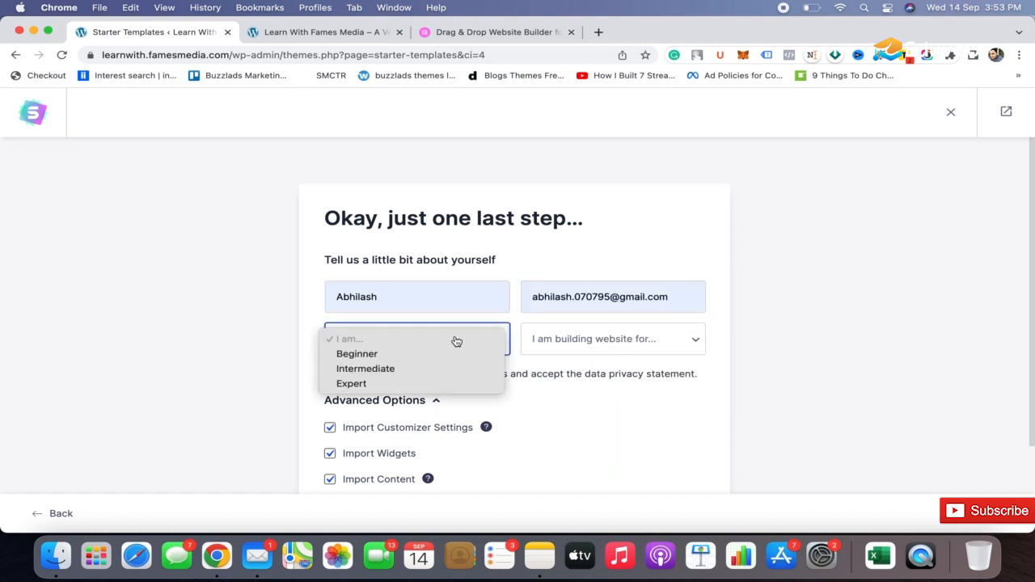
click(399, 382)
click(624, 343)
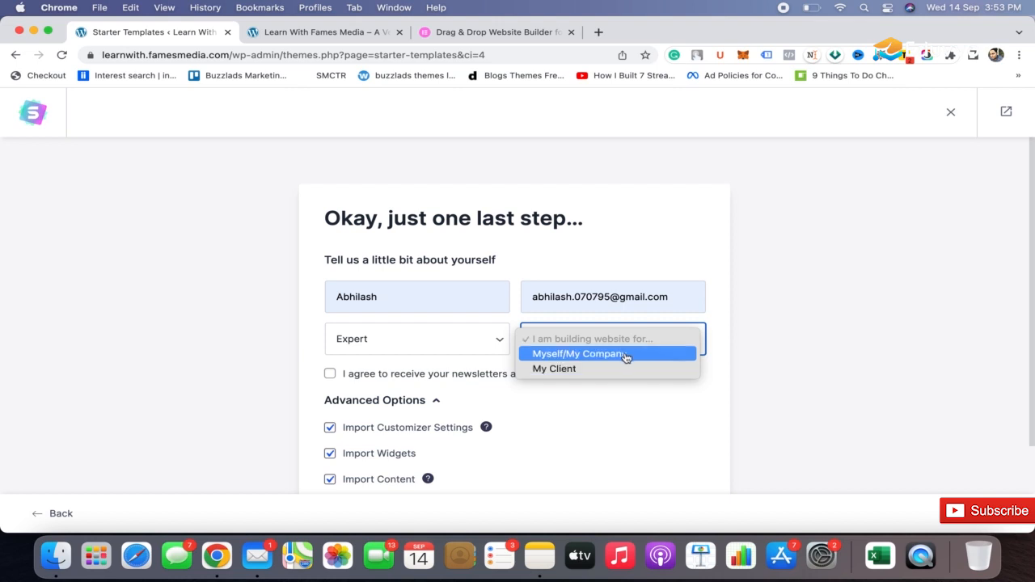
click(624, 356)
Step: Turn off Share Non-Sensitive Data in the advanced options and submit the form to build the website
scroll(409, 359, down, 3)
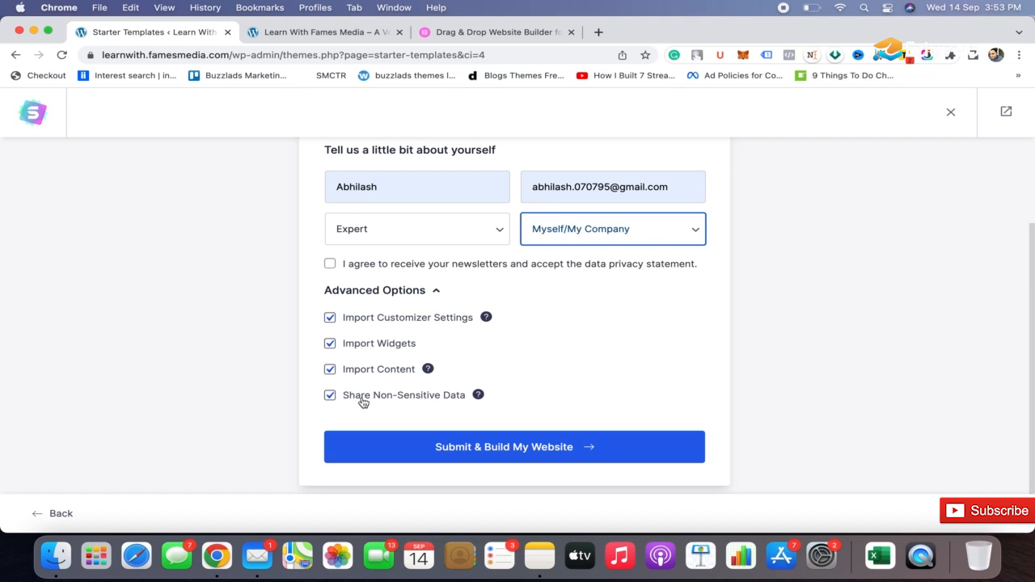
click(331, 396)
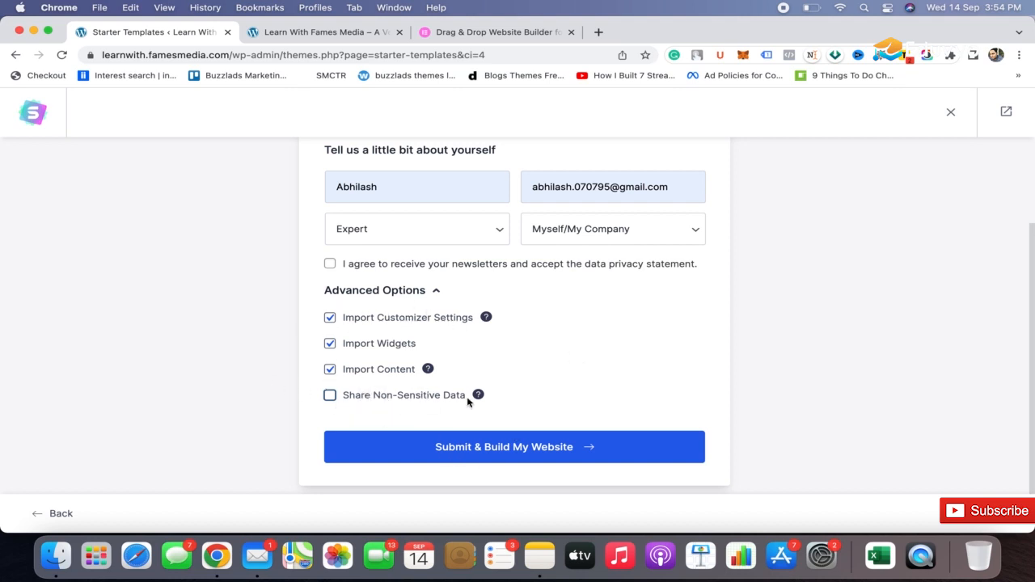
click(515, 451)
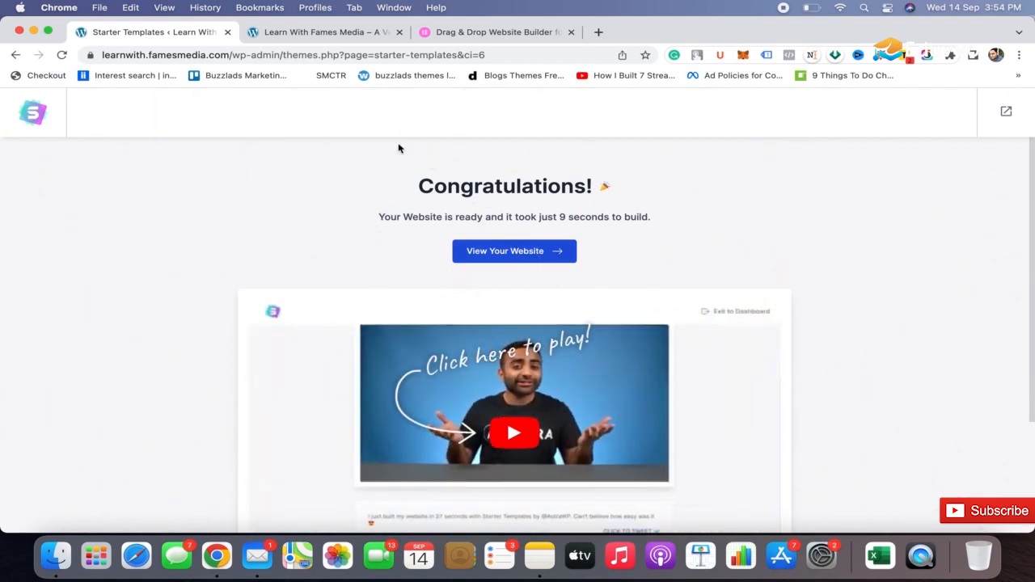
Step: Reload the live site and look through the imported Love Nature homepage, including its services and testimonial sections
click(332, 35)
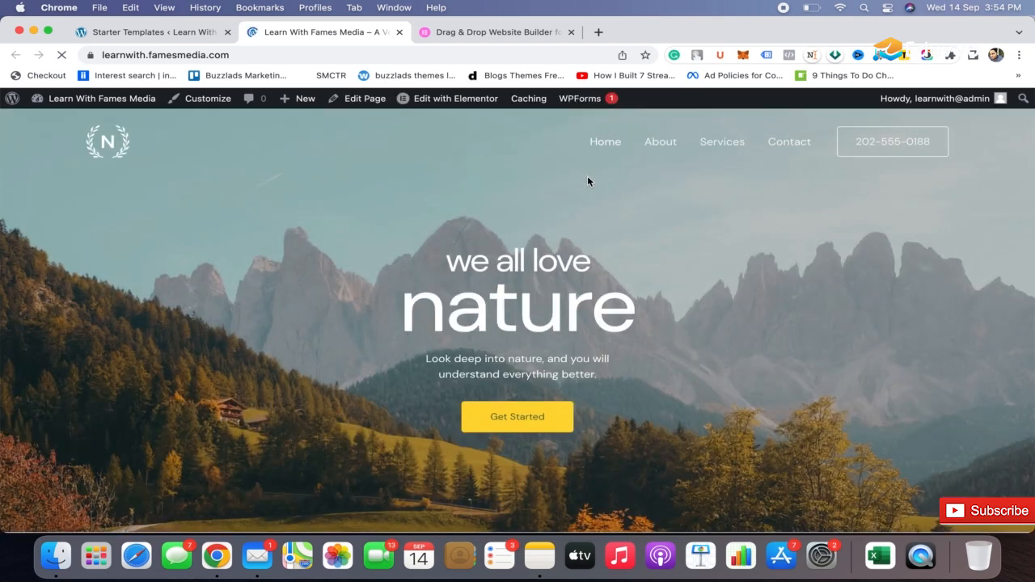
scroll(587, 176, down, 10)
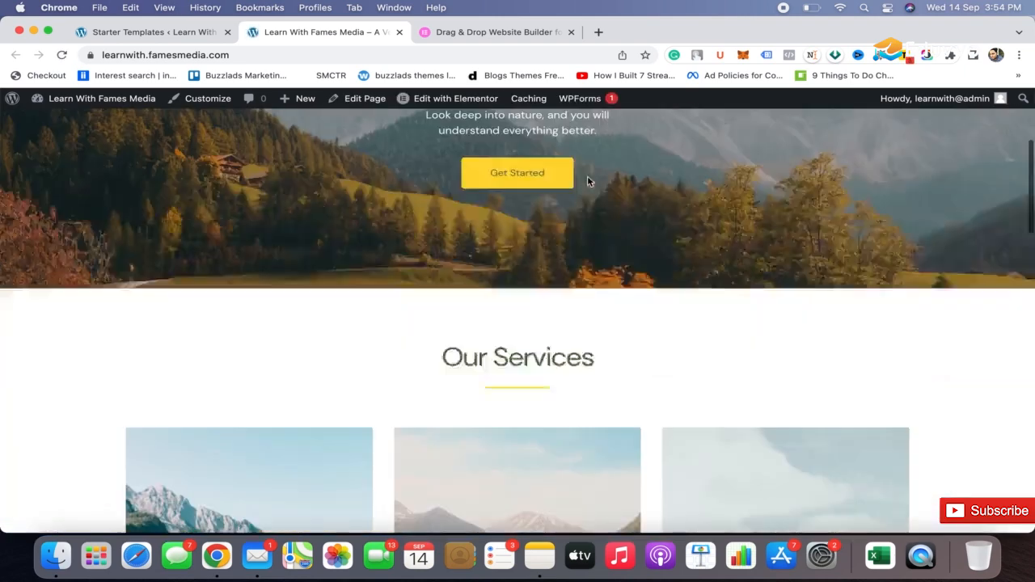
scroll(587, 177, down, 15)
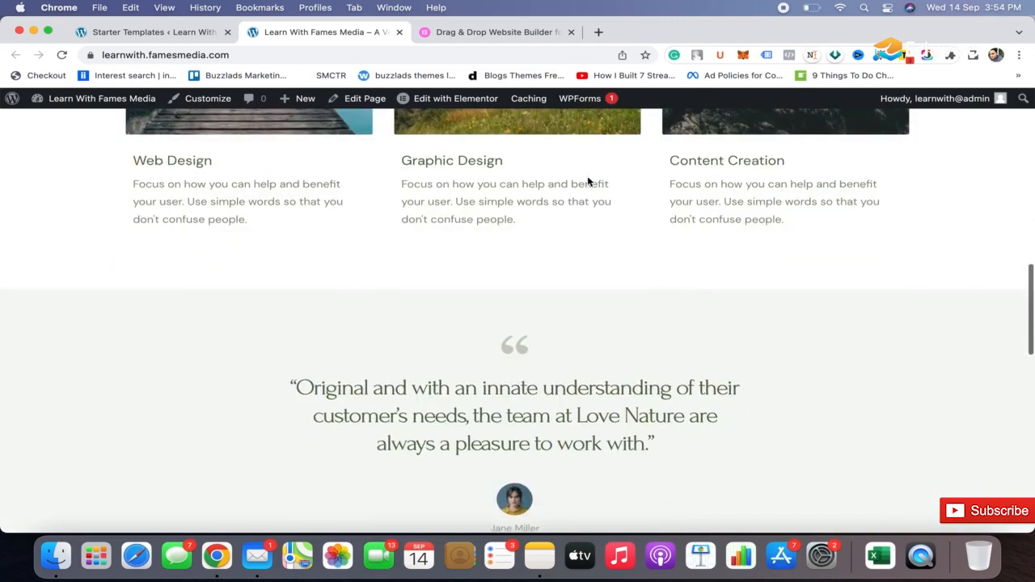
scroll(587, 178, up, 5)
scroll(587, 176, up, 10)
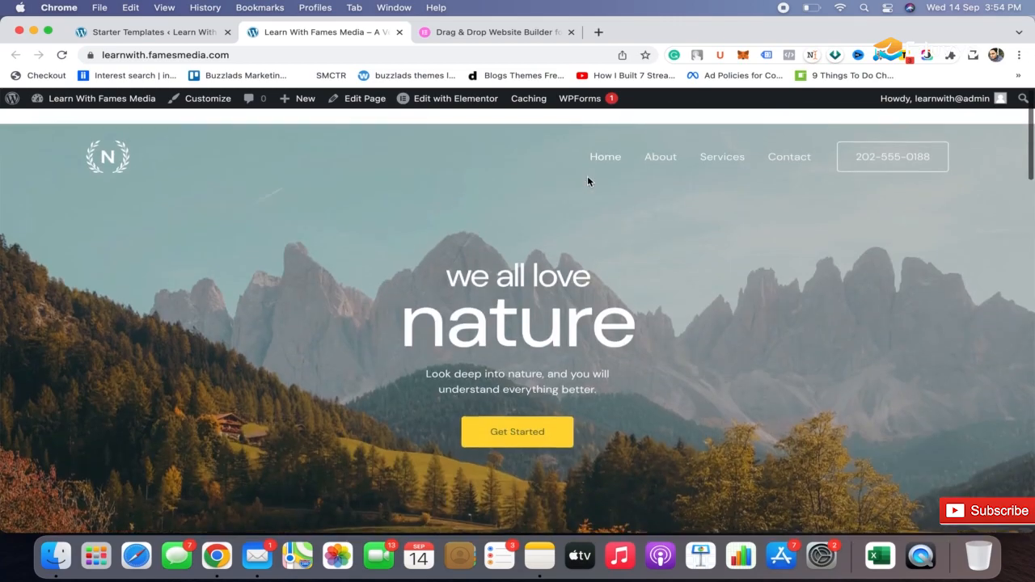
scroll(587, 176, down, 15)
scroll(587, 176, up, 12)
scroll(587, 182, up, 10)
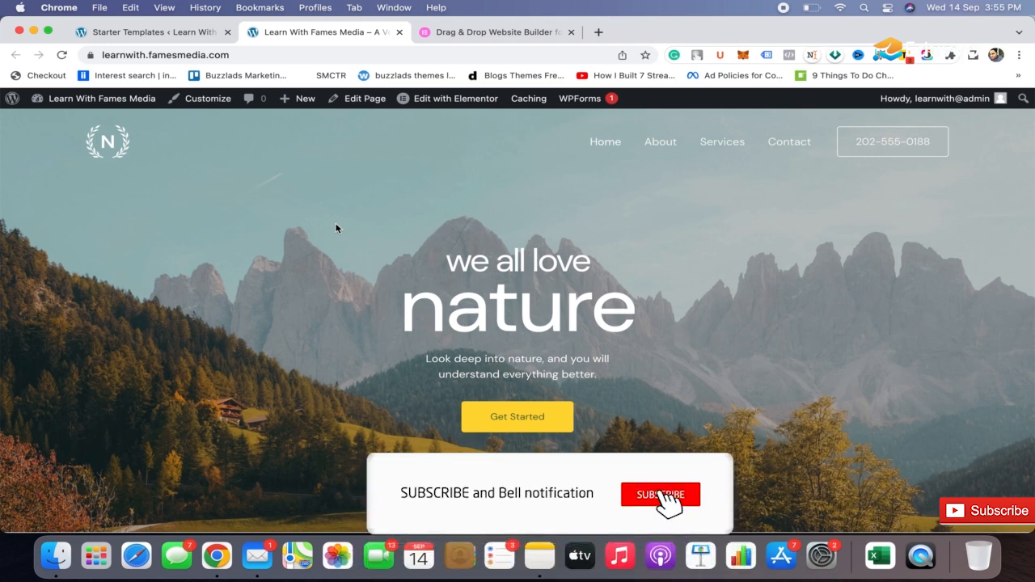
key(super+shift+5)
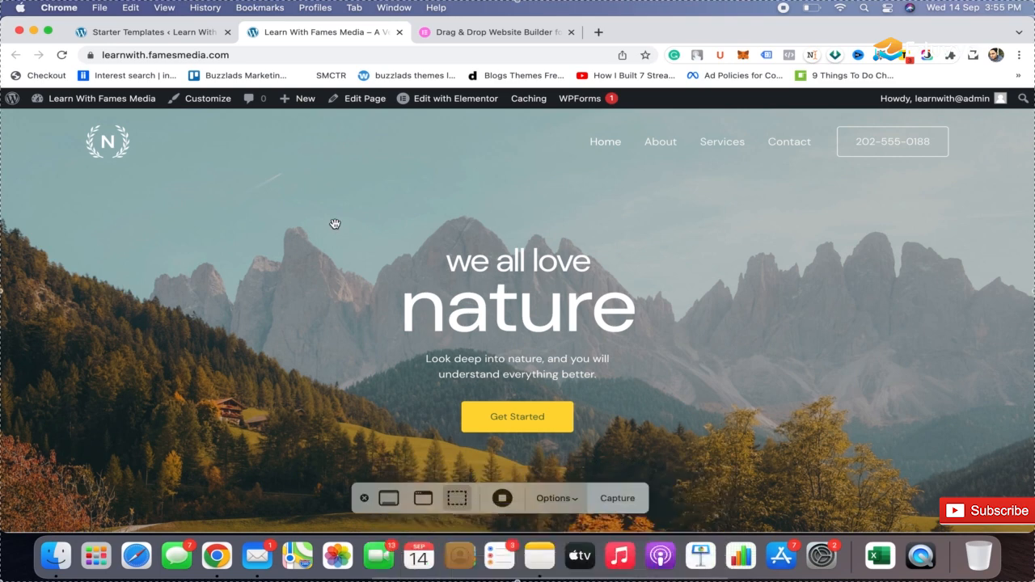